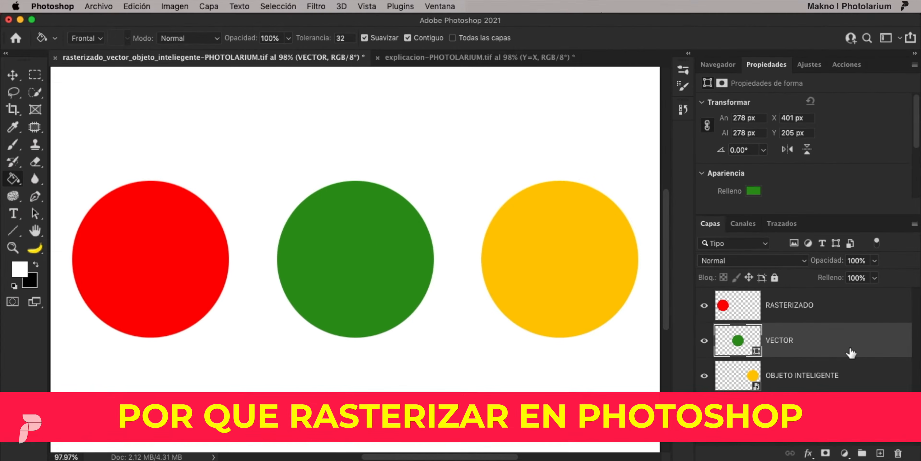
Scale the red circle on the RASTERIZADO layer up to about 718% and move it to the canvas's lower-left corner
{"action": "left_click", "coordinate": [852, 311]}
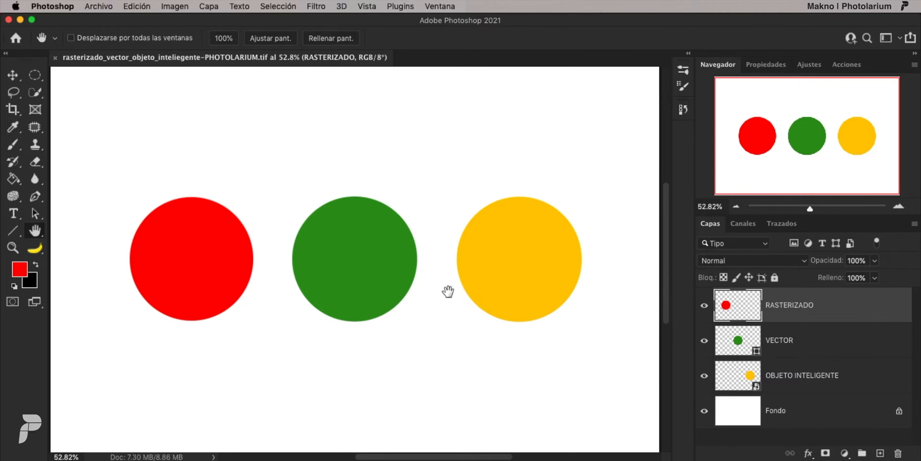
{"action": "scroll", "coordinate": [518, 271], "scroll_direction": "down", "scroll_amount": 5}
{"action": "key", "text": "super+t"}
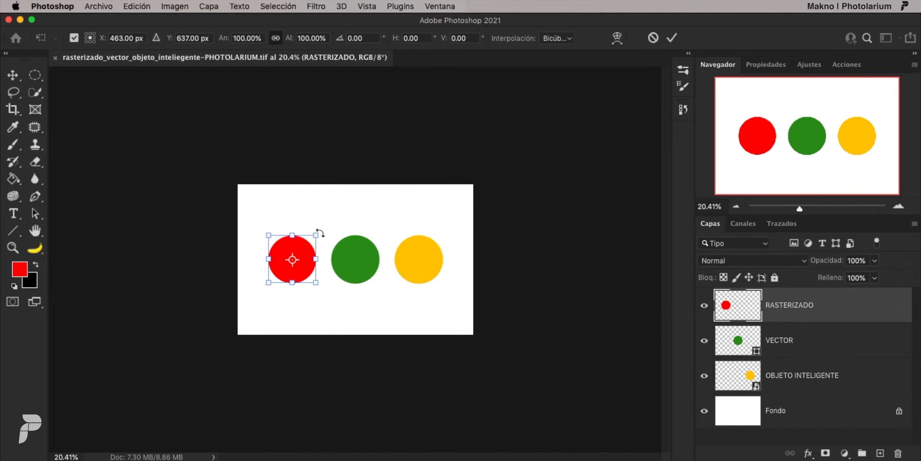
{"action": "left_click_drag", "start_coordinate": [319, 238], "coordinate": [461, 150]}
{"action": "left_click_drag", "start_coordinate": [465, 233], "coordinate": [478, 231]}
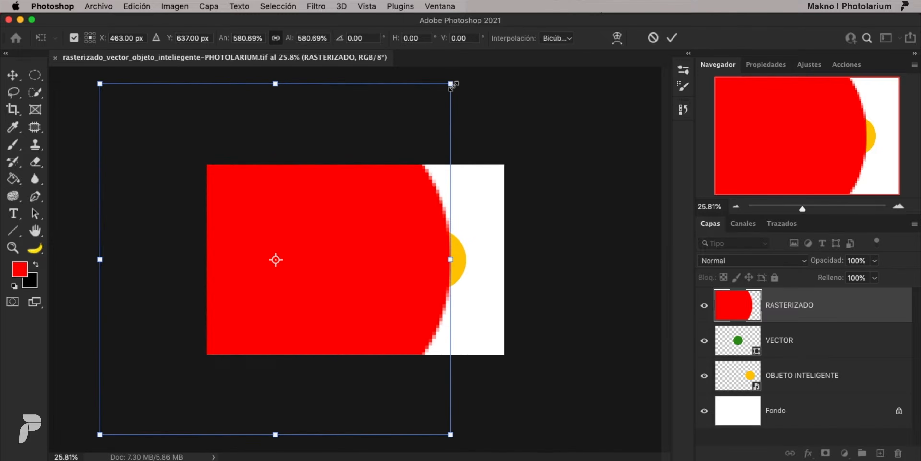
{"action": "left_click_drag", "start_coordinate": [452, 86], "coordinate": [499, 54]}
{"action": "left_click_drag", "start_coordinate": [451, 234], "coordinate": [274, 329]}
{"action": "left_click_drag", "start_coordinate": [351, 263], "coordinate": [374, 242]}
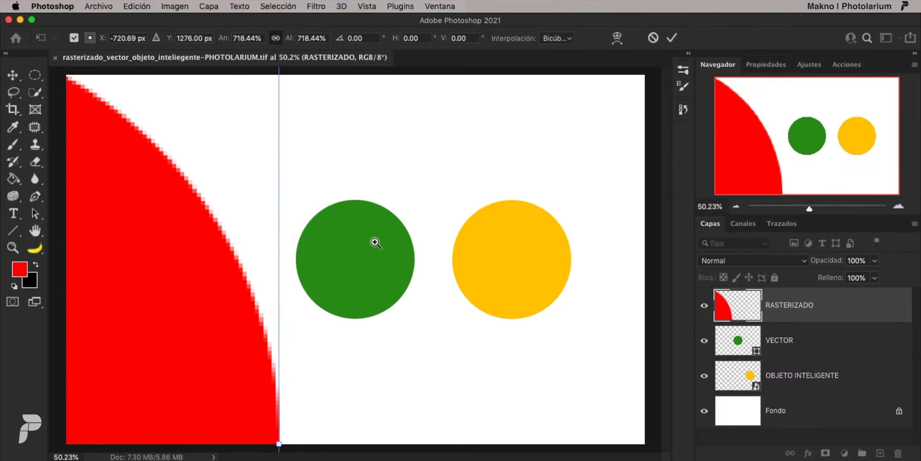
{"action": "key", "text": "Return"}
{"action": "key", "text": "h"}
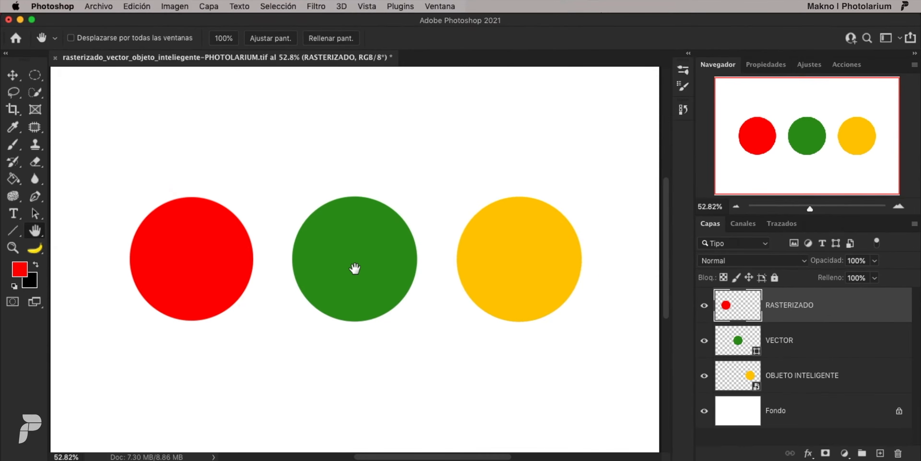
Enlarge the green circle on the VECTOR layer to about 690%, shift it right, and undo the transformation
{"action": "left_click", "coordinate": [871, 349]}
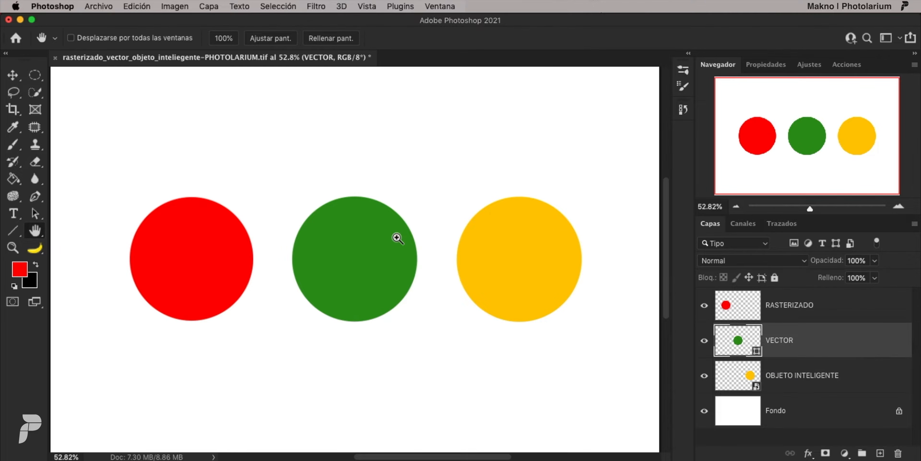
{"action": "left_click_drag", "start_coordinate": [419, 247], "coordinate": [397, 261]}
{"action": "key", "text": "super+t"}
{"action": "left_click_drag", "start_coordinate": [386, 230], "coordinate": [615, 110]}
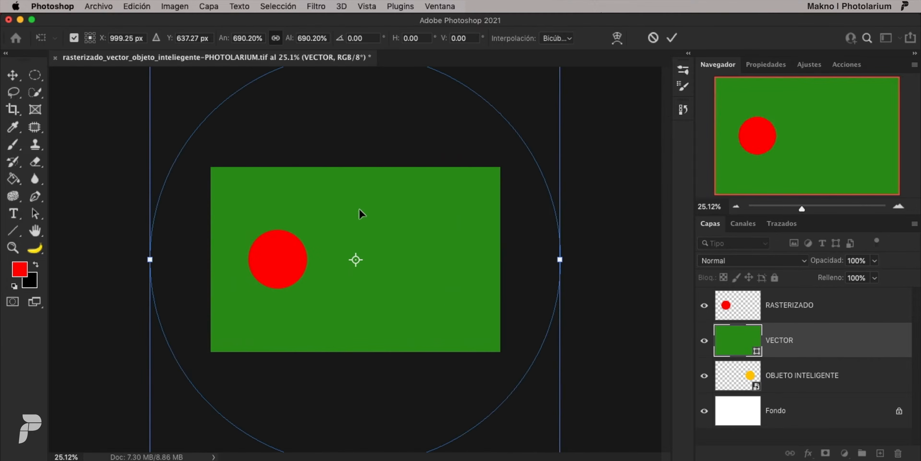
{"action": "left_click_drag", "start_coordinate": [361, 214], "coordinate": [518, 221]}
{"action": "key", "text": "Return"}
{"action": "left_click_drag", "start_coordinate": [317, 208], "coordinate": [374, 234]}
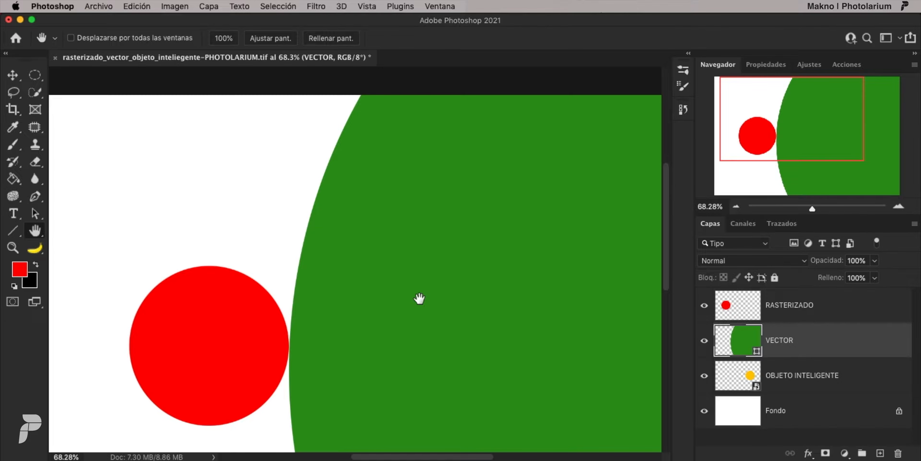
{"action": "key", "text": "super+z"}
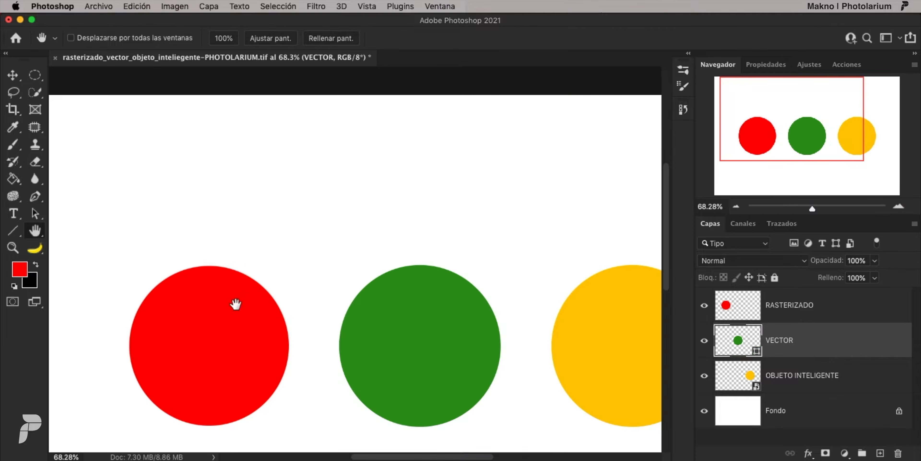
{"action": "double_click", "coordinate": [36, 231]}
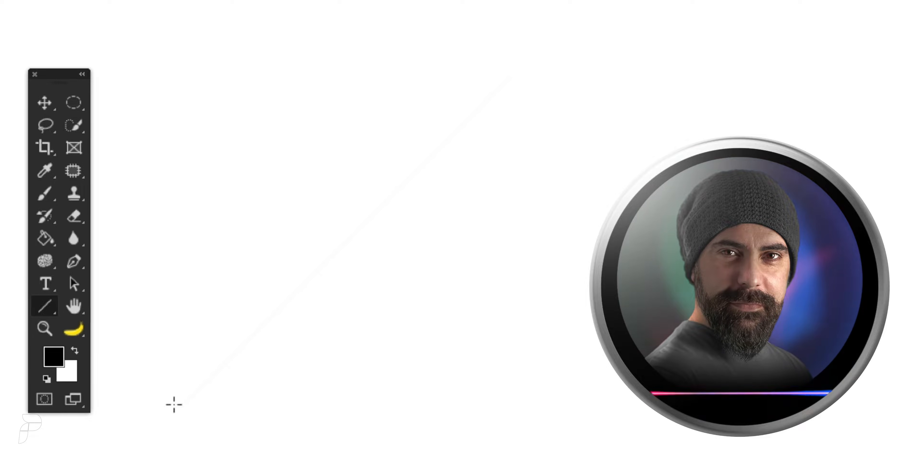
{"action": "left_click_drag", "start_coordinate": [181, 407], "coordinate": [510, 77]}
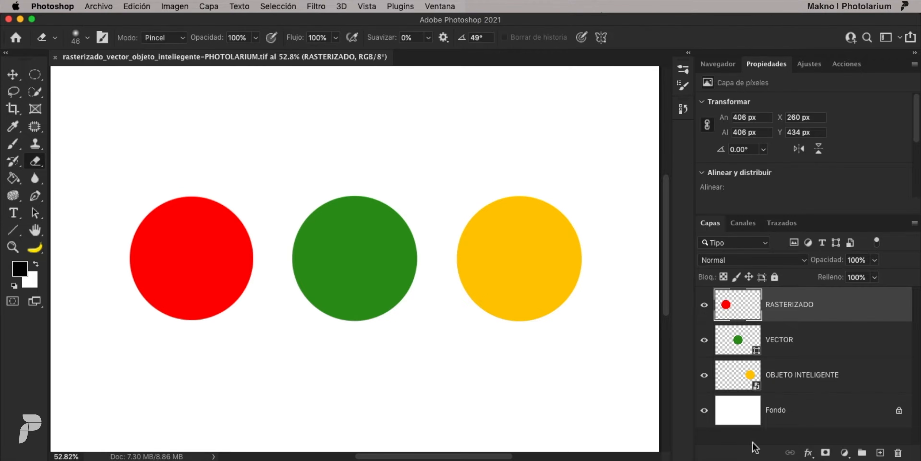
Scale the yellow circle on the OBJETO INTELIGENTE layer up to about 1492 px wide, and undo the scaling
{"action": "key", "text": "h"}
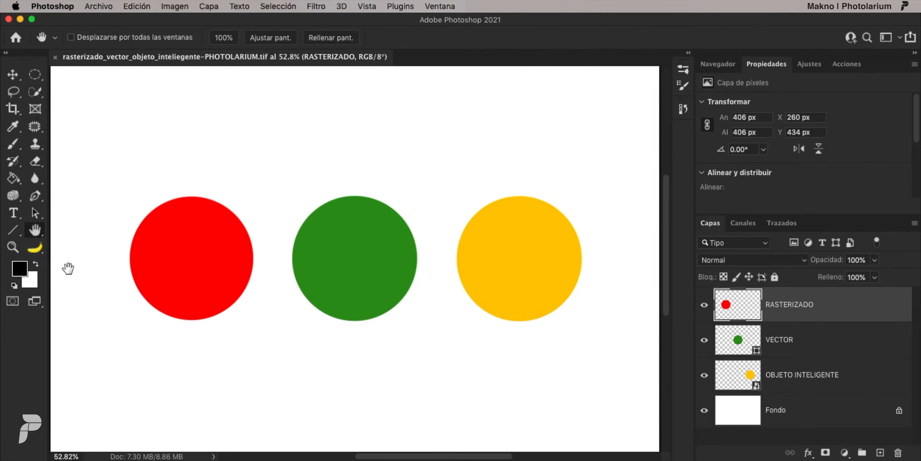
{"action": "left_click", "coordinate": [868, 381]}
{"action": "key", "text": "super+t"}
{"action": "left_click_drag", "start_coordinate": [582, 195], "coordinate": [744, 34]}
{"action": "key", "text": "Return"}
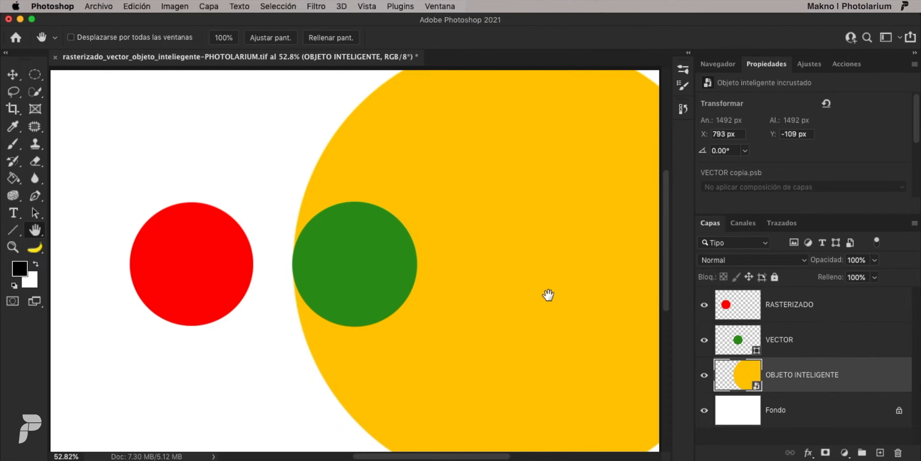
{"action": "key", "text": "super+z"}
Enlarge the yellow smart object circle to about 562 px wide from its centre, and undo the change
{"action": "key", "text": "super+t"}
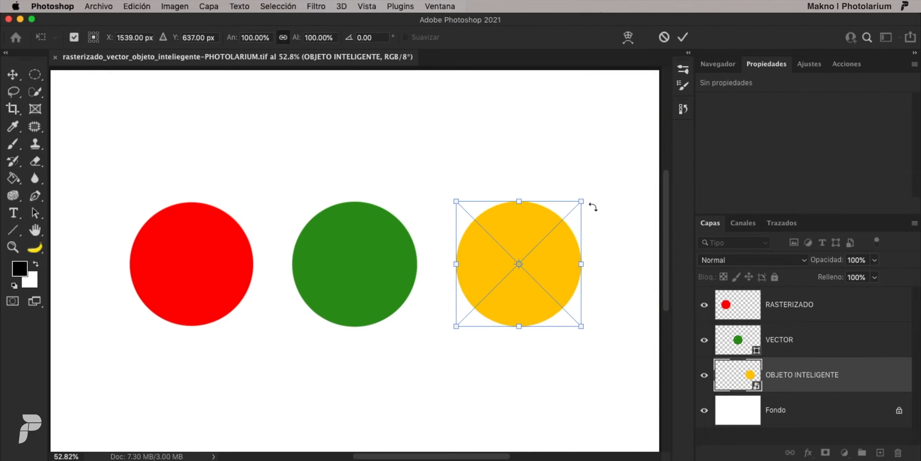
{"action": "left_click_drag", "start_coordinate": [590, 199], "coordinate": [604, 178]}
{"action": "key", "text": "Return"}
{"action": "key", "text": "super+t"}
{"action": "key", "text": "Return"}
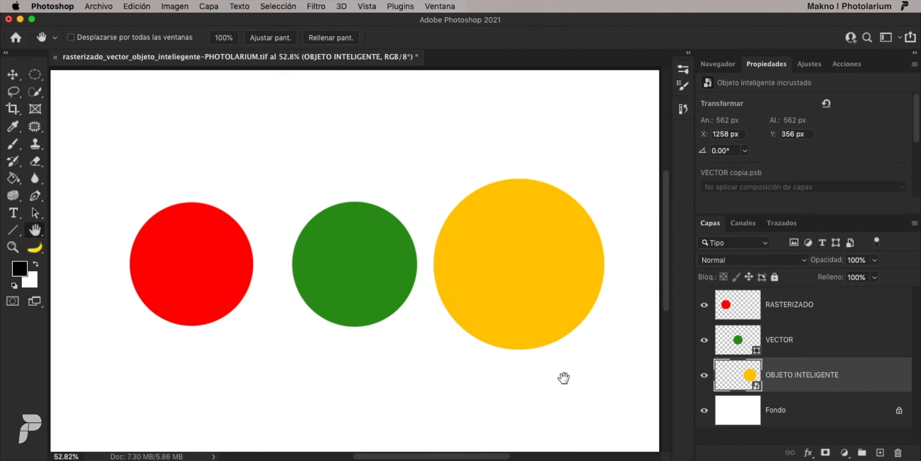
{"action": "key", "text": "super+z"}
{"action": "key", "text": "super+z"}
Scale the green circle on the VECTOR layer up to about 522 px wide, and undo the scaling
{"action": "left_click", "coordinate": [785, 342]}
{"action": "key", "text": "super+t"}
{"action": "left_click_drag", "start_coordinate": [417, 201], "coordinate": [434, 185]}
{"action": "key", "text": "Return"}
{"action": "key", "text": "super+t"}
{"action": "key", "text": "Return"}
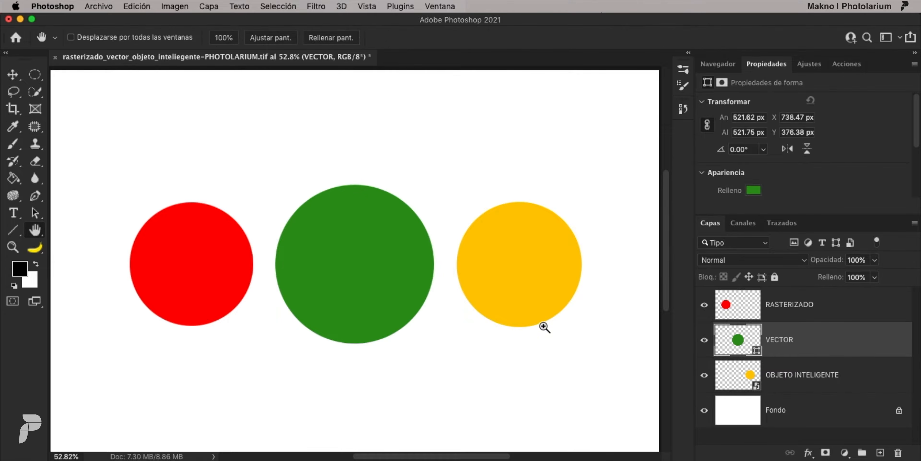
{"action": "key", "text": "super+z"}
{"action": "key", "text": "super+z"}
Enlarge the red circle on the RASTERIZADO layer to about 928 px wide, and undo the transformation
{"action": "key", "text": "super+t"}
{"action": "left_click_drag", "start_coordinate": [253, 201], "coordinate": [330, 119]}
{"action": "key", "text": "Return"}
{"action": "key", "text": "super+t"}
{"action": "key", "text": "Return"}
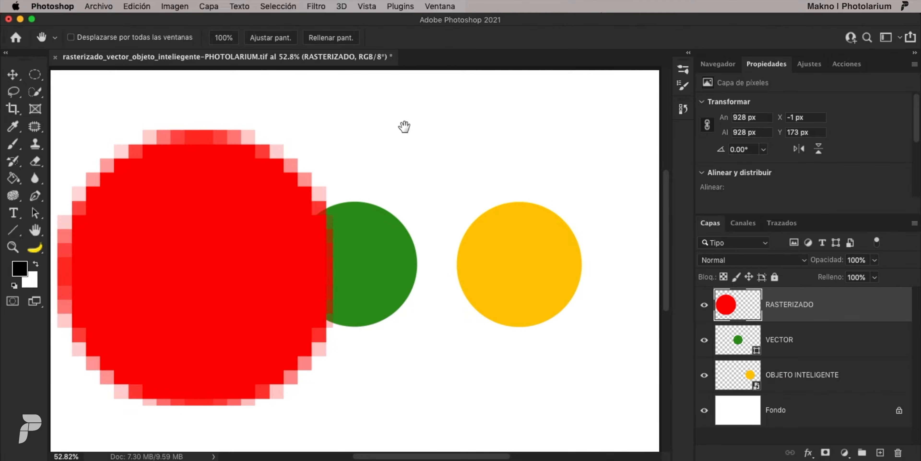
{"action": "key", "text": "super+z"}
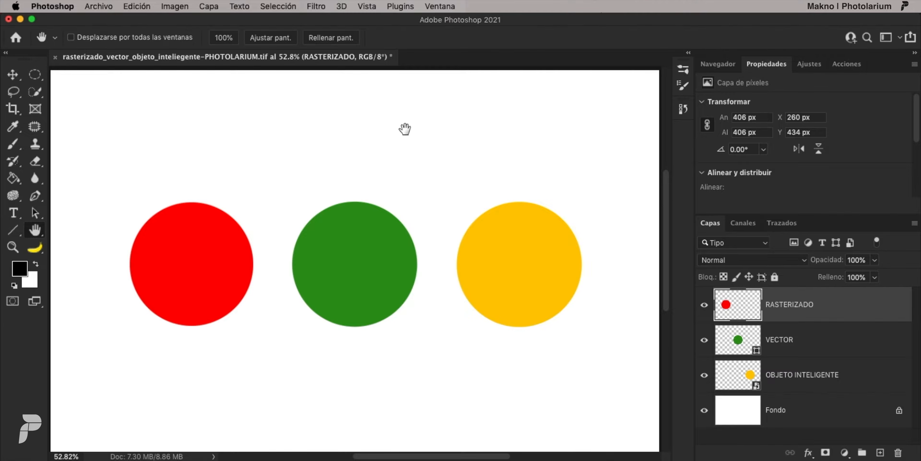
Convert the RASTERIZADO layer into a smart object
{"action": "key", "text": "v"}
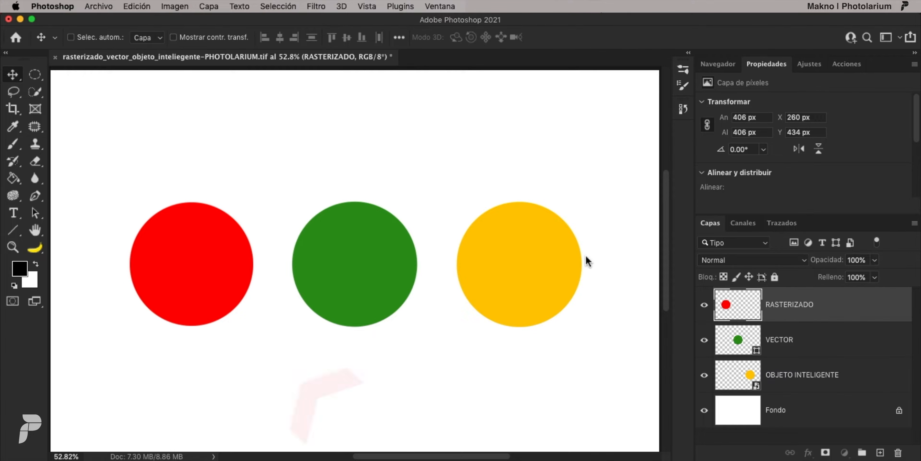
{"action": "left_click", "coordinate": [210, 8]}
{"action": "mouse_move", "coordinate": [250, 231]}
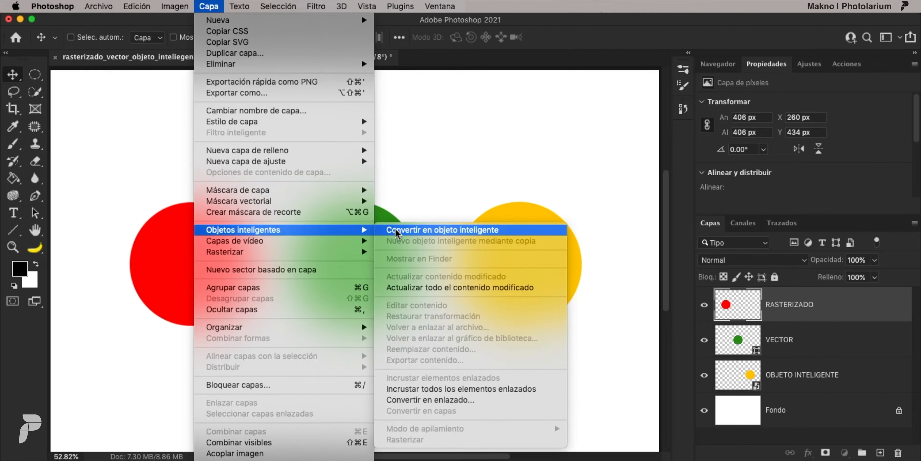
{"action": "left_click", "coordinate": [404, 233]}
Scale the red smart object on the RASTERIZADO layer down to 10% and restore it to 100%
{"action": "key", "text": "ctrl+t"}
{"action": "left_click", "coordinate": [256, 37]}
{"action": "type", "text": "10"}
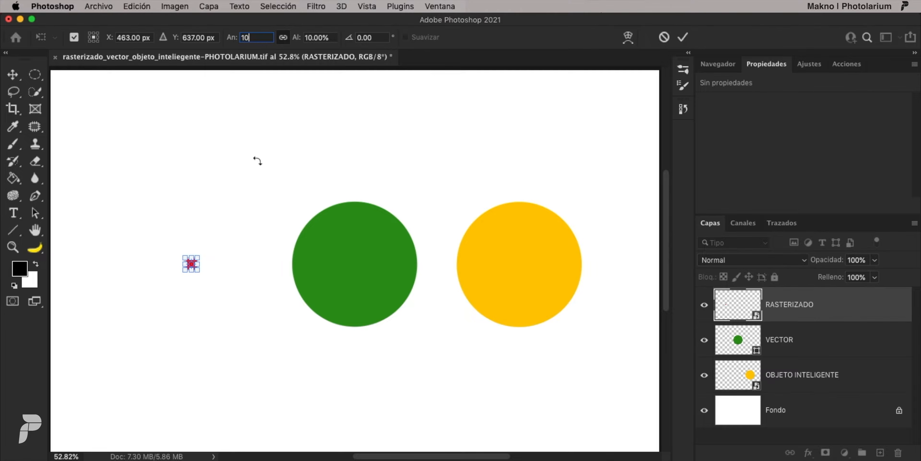
{"action": "key", "text": "Return"}
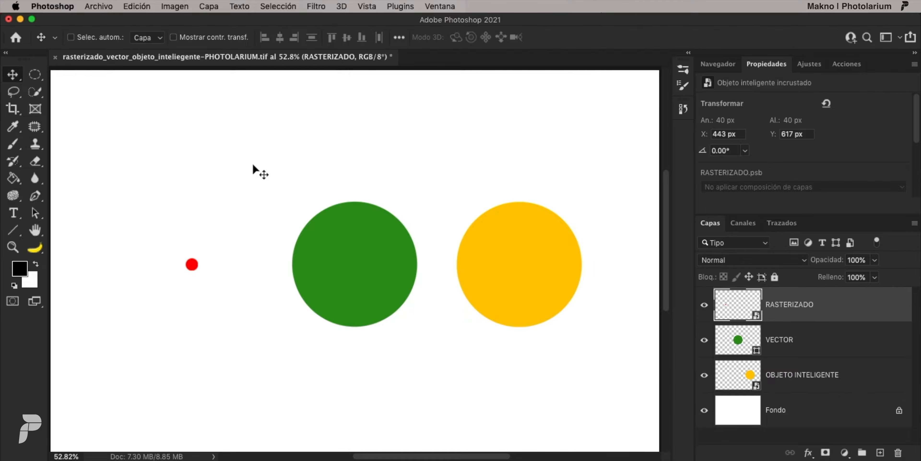
{"action": "key", "text": "super+t"}
{"action": "double_click", "coordinate": [254, 38]}
{"action": "type", "text": "100"}
{"action": "key", "text": "Return"}
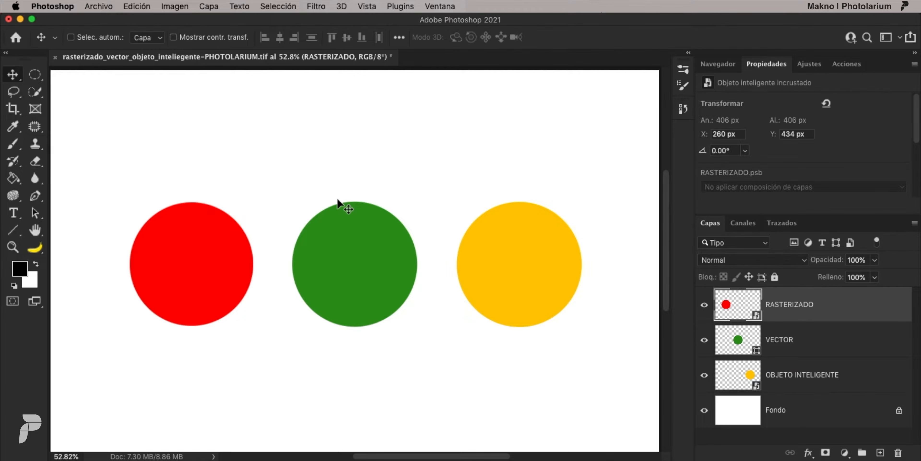
Scale the red smart object up to about 574% and move it towards the canvas's lower-left corner
{"action": "key", "text": "super+t"}
{"action": "left_click_drag", "start_coordinate": [255, 202], "coordinate": [439, 94]}
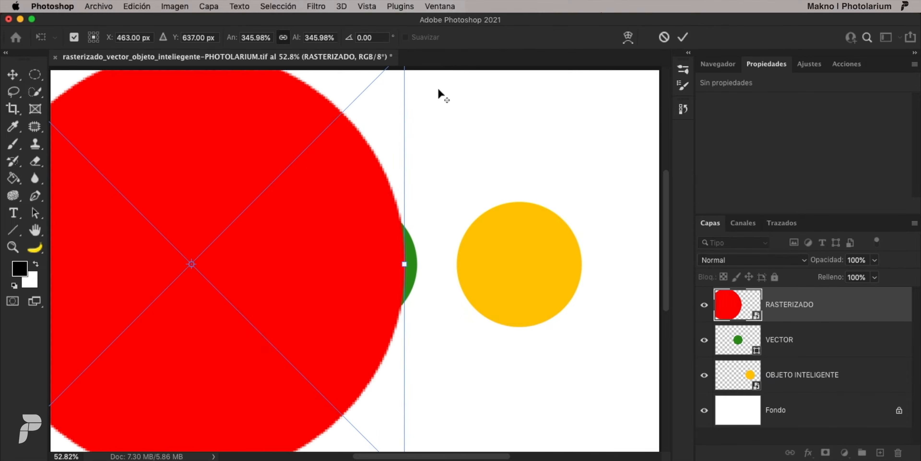
{"action": "left_click_drag", "start_coordinate": [312, 246], "coordinate": [308, 267]}
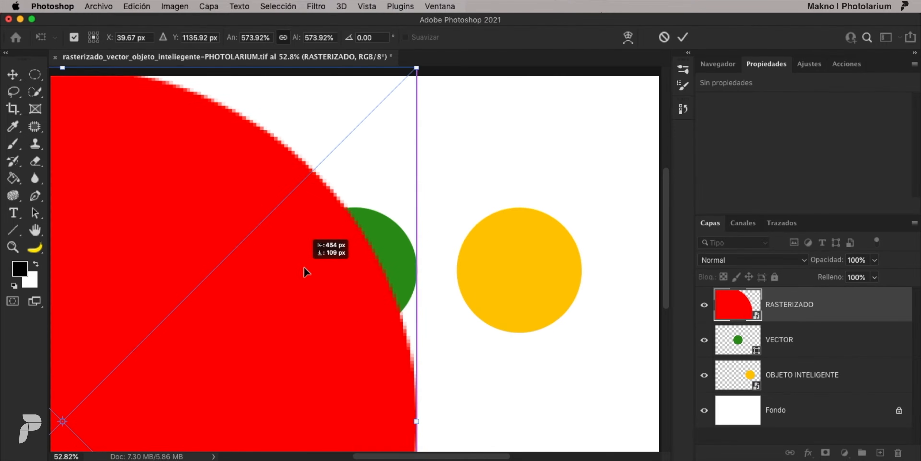
{"action": "key", "text": "Return"}
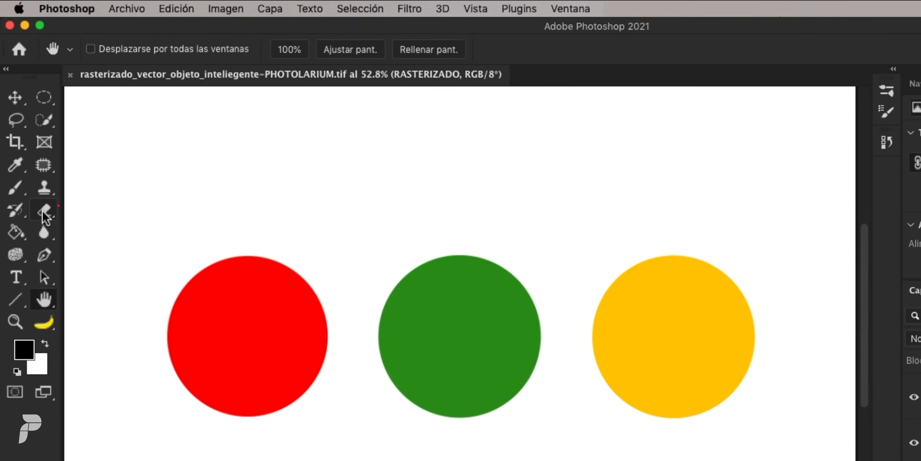
Erase a notch in the red circle's upper-right edge using the Eraser at 183 px
{"action": "left_click", "coordinate": [35, 162]}
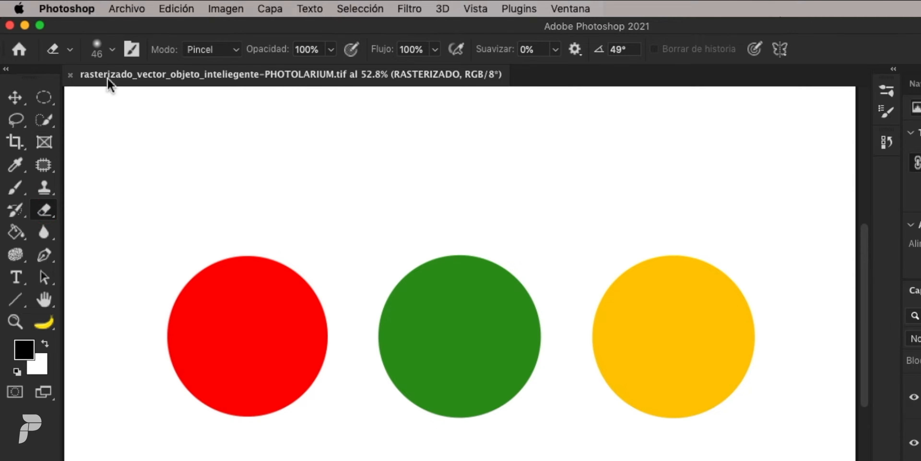
{"action": "left_click", "coordinate": [112, 50]}
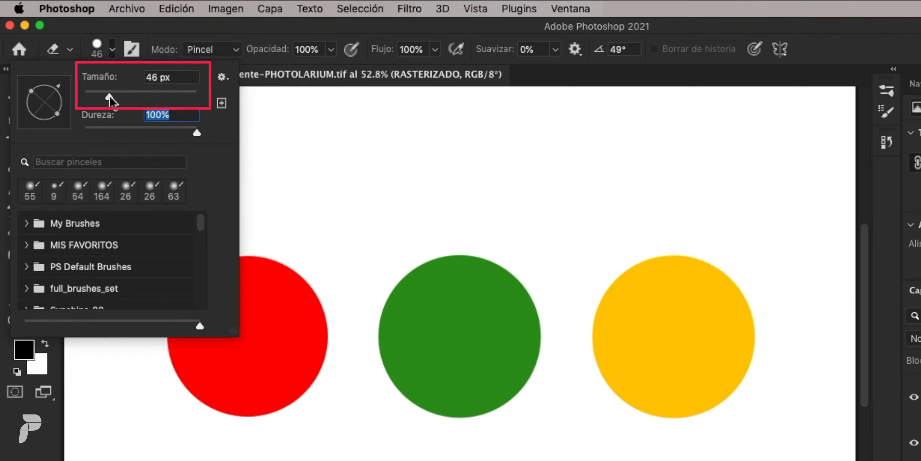
{"action": "mouse_move", "coordinate": [109, 96]}
{"action": "left_mouse_down"}
{"action": "mouse_move", "coordinate": [172, 98]}
{"action": "mouse_move", "coordinate": [163, 97]}
{"action": "left_mouse_up"}
{"action": "left_click", "coordinate": [348, 199]}
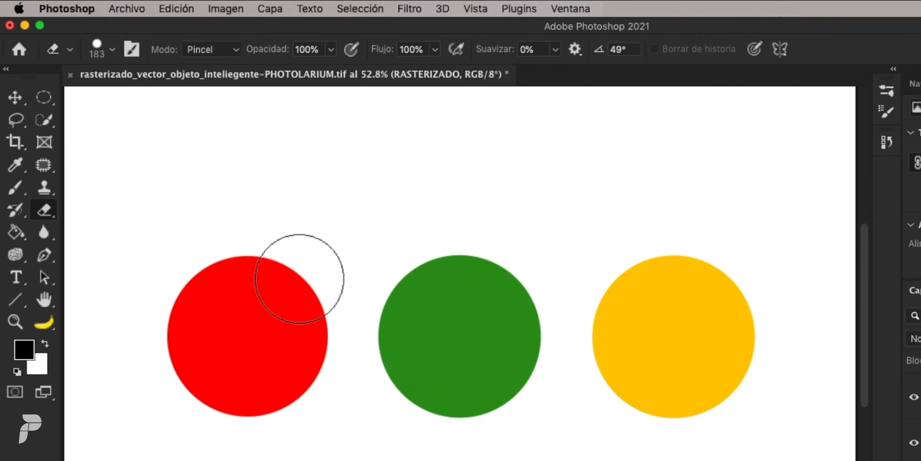
{"action": "left_click", "coordinate": [292, 287]}
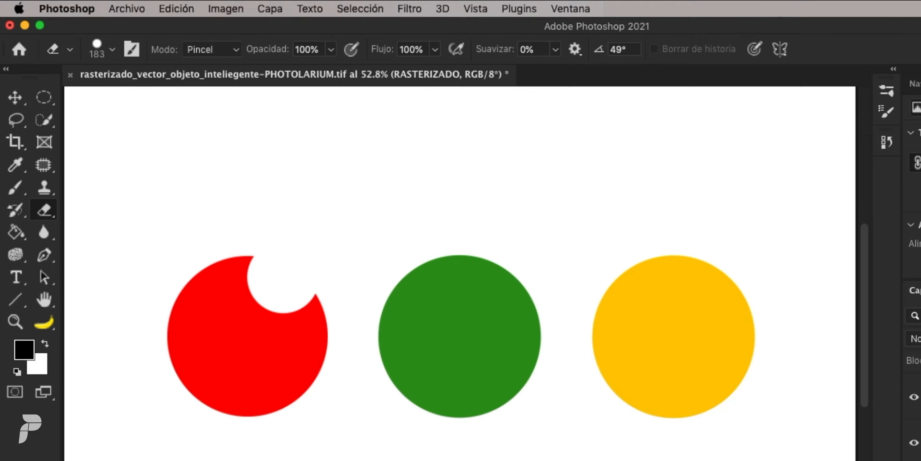
Check whether the Eraser can be used on the VECTOR and OBJETO INTELIGENTE layers, and reselect the RASTERIZADO layer
{"action": "left_click", "coordinate": [919, 443]}
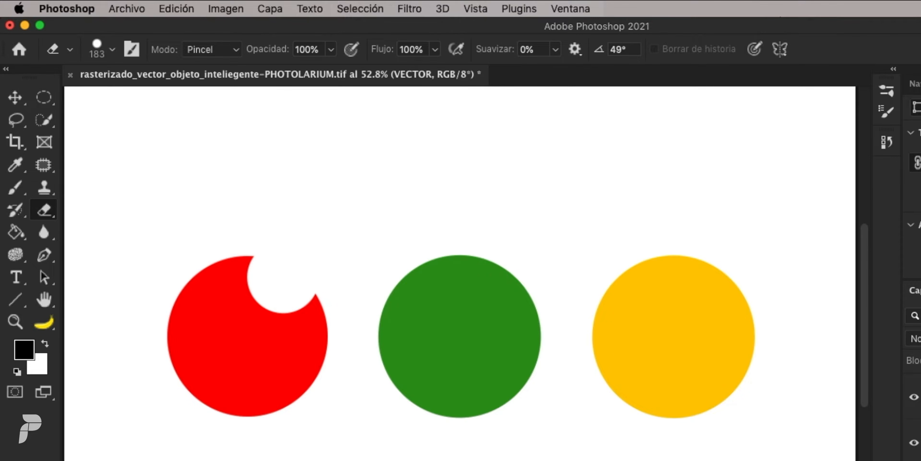
{"action": "left_click", "coordinate": [919, 396]}
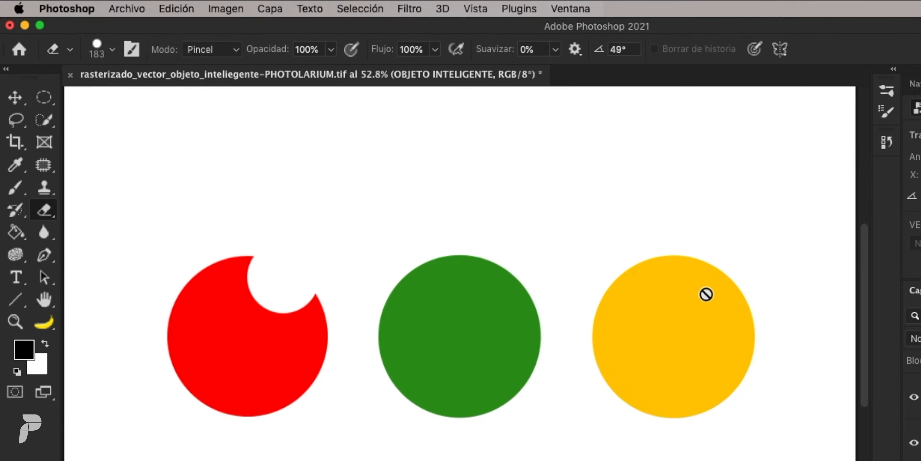
{"action": "left_click", "coordinate": [918, 460]}
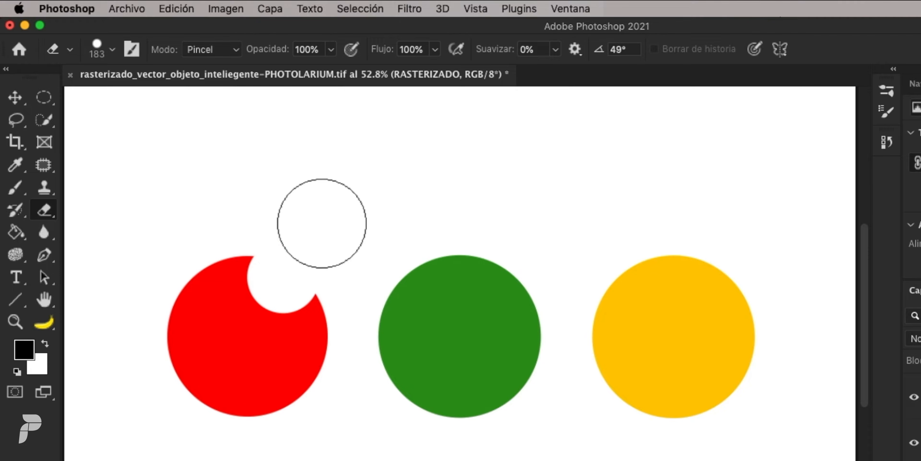
Erase further notches from the red circle's right and lower-right edges with the 183 px Eraser
{"action": "right_click", "coordinate": [310, 216]}
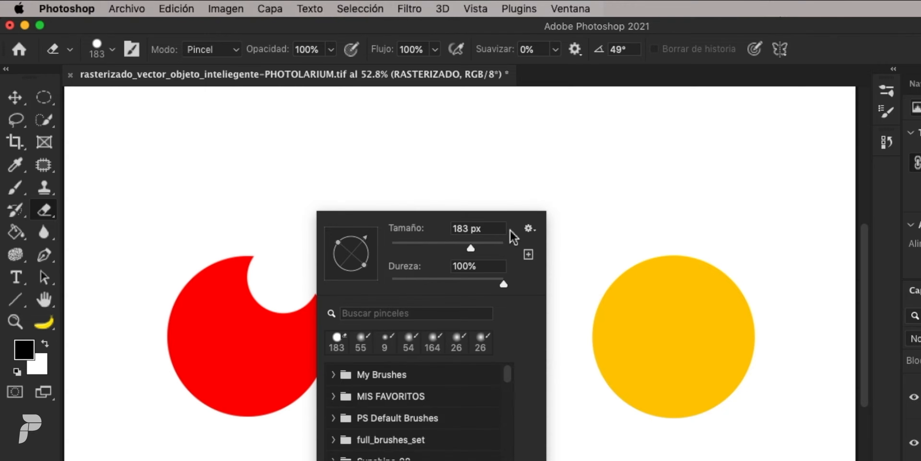
{"action": "left_click", "coordinate": [286, 238]}
{"action": "left_click", "coordinate": [317, 302]}
{"action": "left_click", "coordinate": [289, 398]}
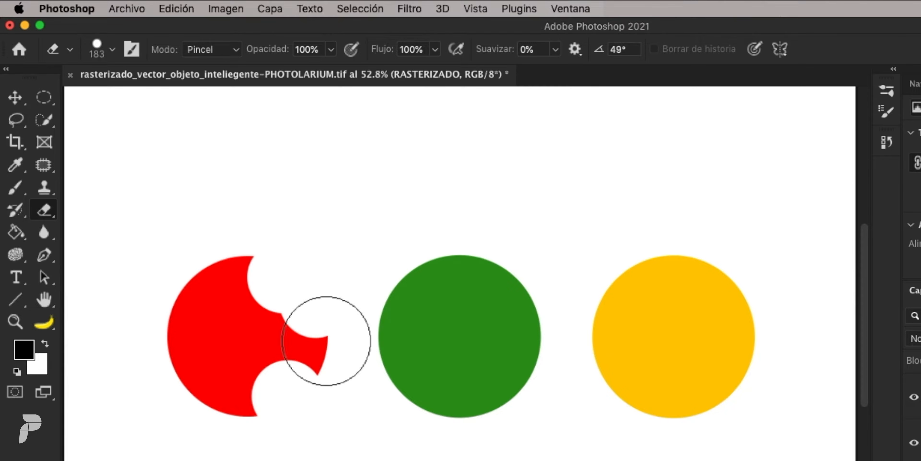
Try erasing a small hole in the red circle's upper-left area with the Eraser at 71 px, and undo all the circle's erasures
{"action": "right_click", "coordinate": [337, 231]}
{"action": "left_click_drag", "start_coordinate": [490, 256], "coordinate": [451, 256]}
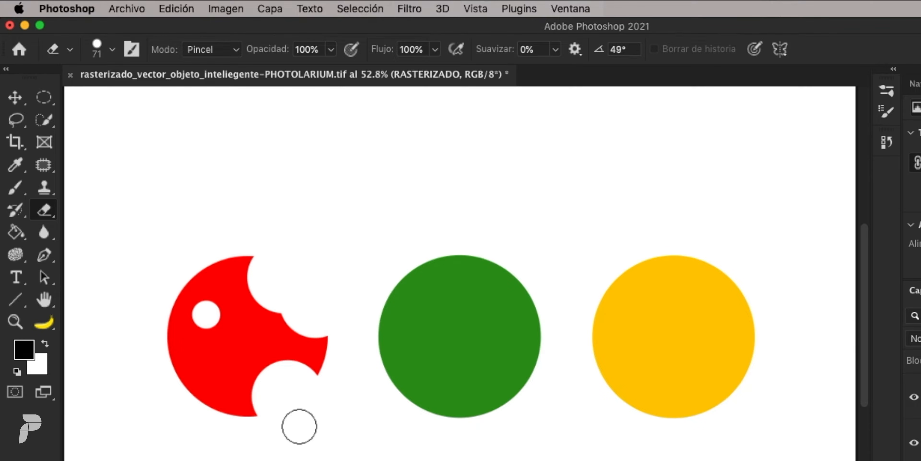
{"action": "key", "text": "ctrl+z"}
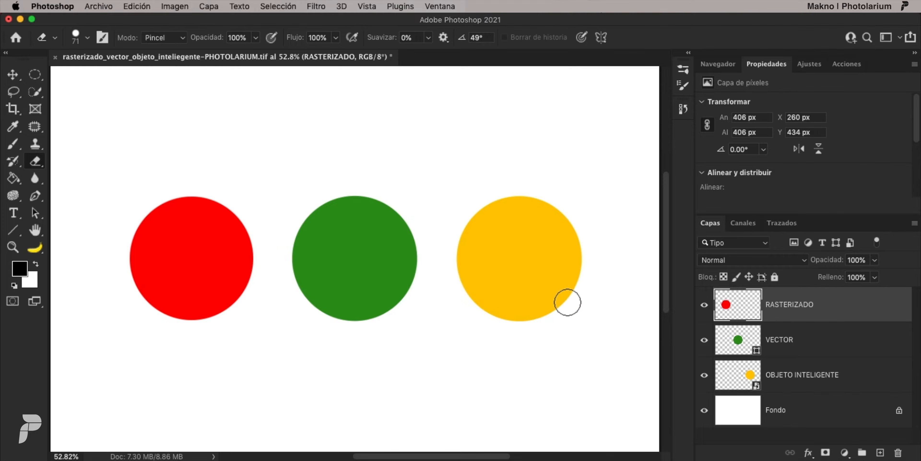
Preview a Gaussian Blur on the RASTERIZADO layer, raising the radius to 33.1 px, and discard it
{"action": "left_click", "coordinate": [316, 7]}
{"action": "mouse_move", "coordinate": [335, 161]}
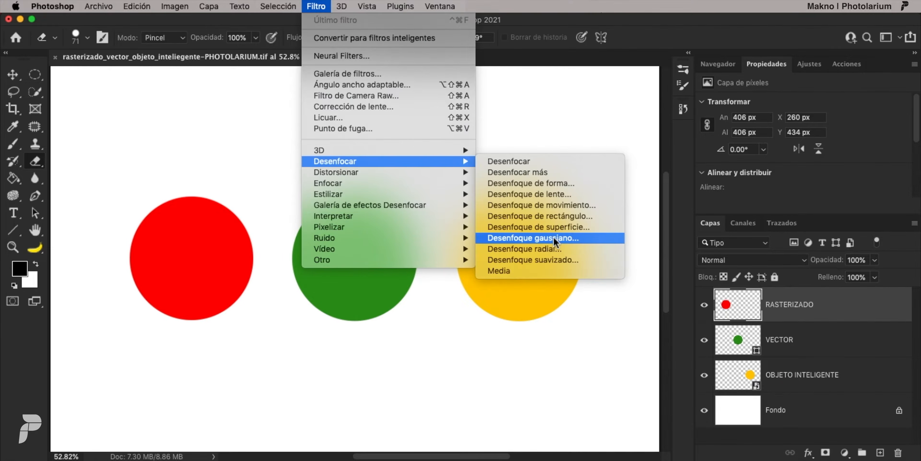
{"action": "left_click", "coordinate": [543, 238]}
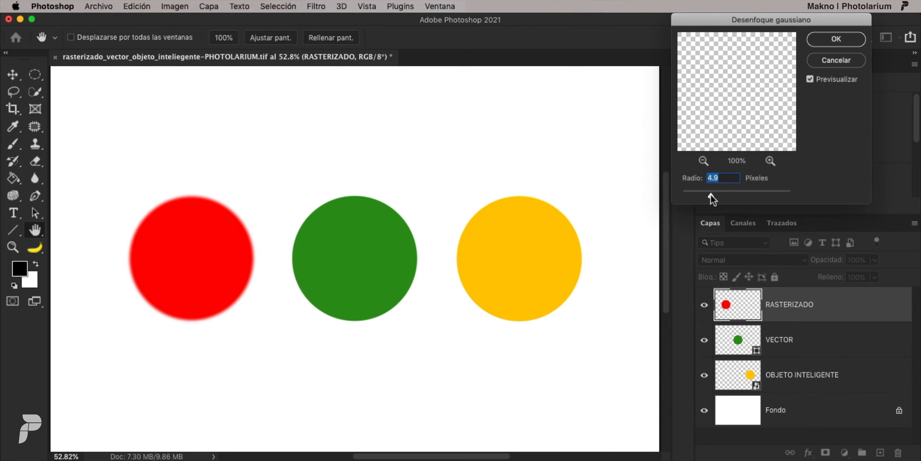
{"action": "left_click_drag", "start_coordinate": [712, 195], "coordinate": [734, 193]}
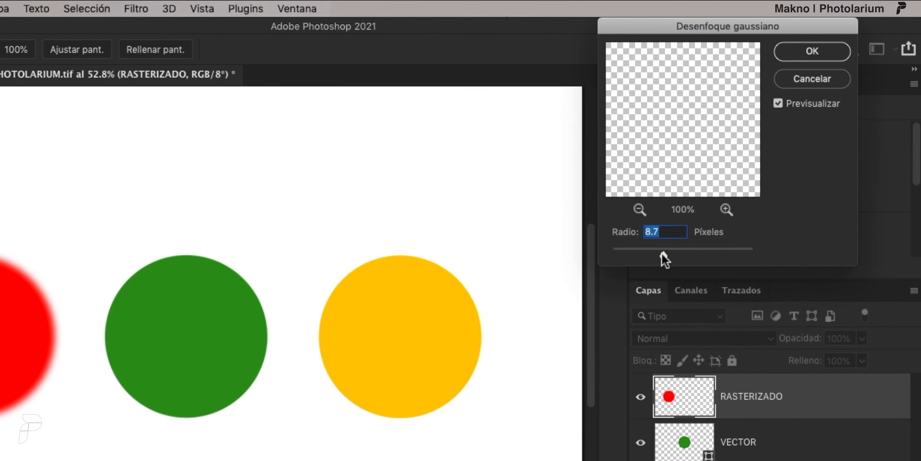
{"action": "left_click_drag", "start_coordinate": [680, 254], "coordinate": [681, 254]}
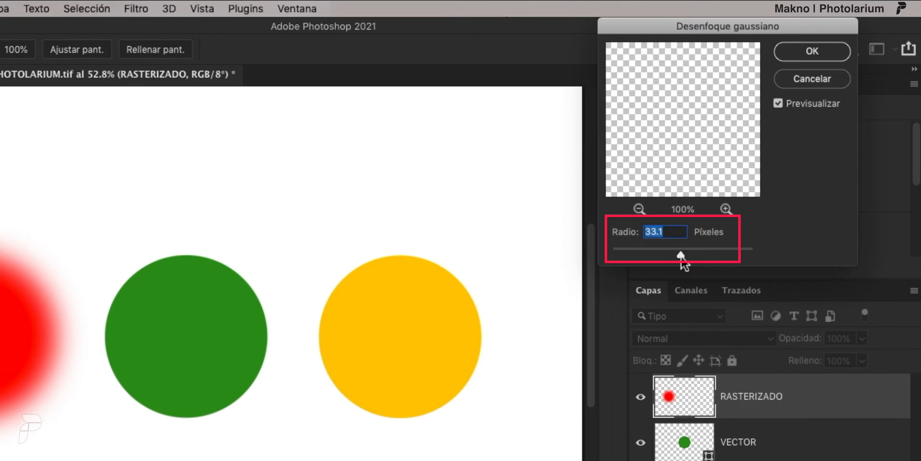
{"action": "left_click", "coordinate": [812, 84]}
Try to apply a Gaussian Blur to the VECTOR shape layer without rasterizing or converting it
{"action": "left_click", "coordinate": [736, 442]}
{"action": "left_click", "coordinate": [143, 16]}
{"action": "mouse_move", "coordinate": [143, 207]}
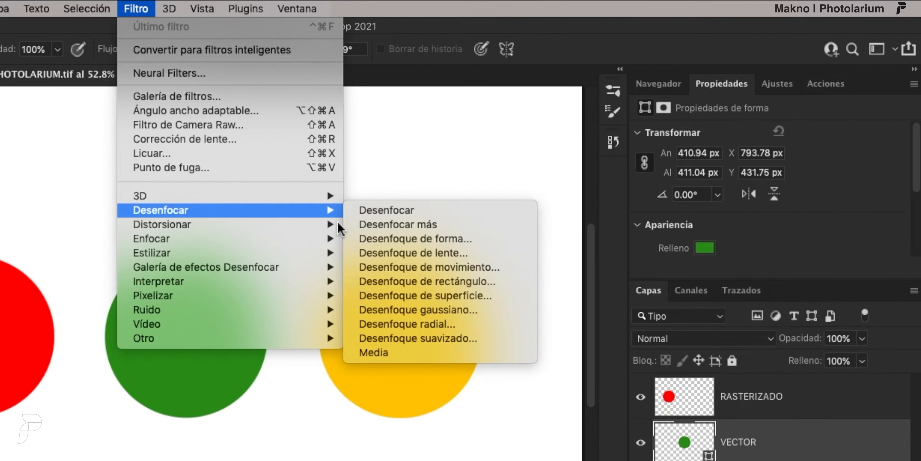
{"action": "left_click", "coordinate": [446, 310]}
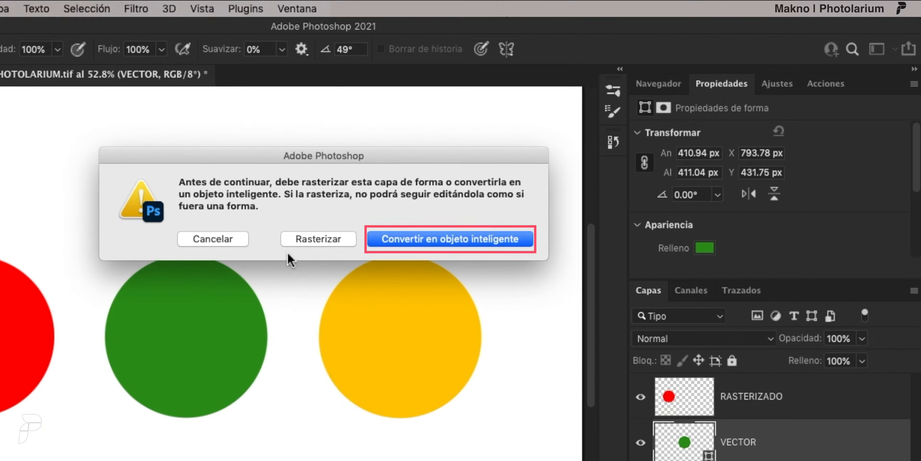
{"action": "left_click", "coordinate": [218, 243]}
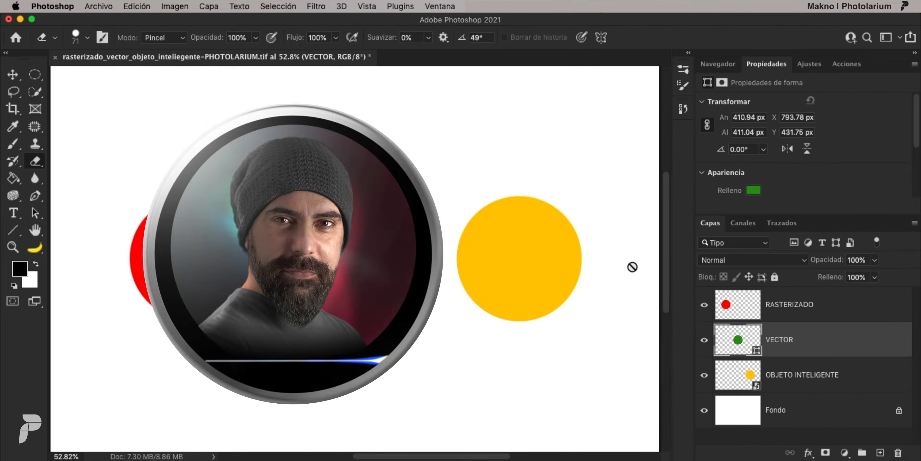
Scale the yellow circle on the OBJETO INTELIGENTE layer down to 22.80% around its centre
{"action": "left_click", "coordinate": [833, 379]}
{"action": "key", "text": "v"}
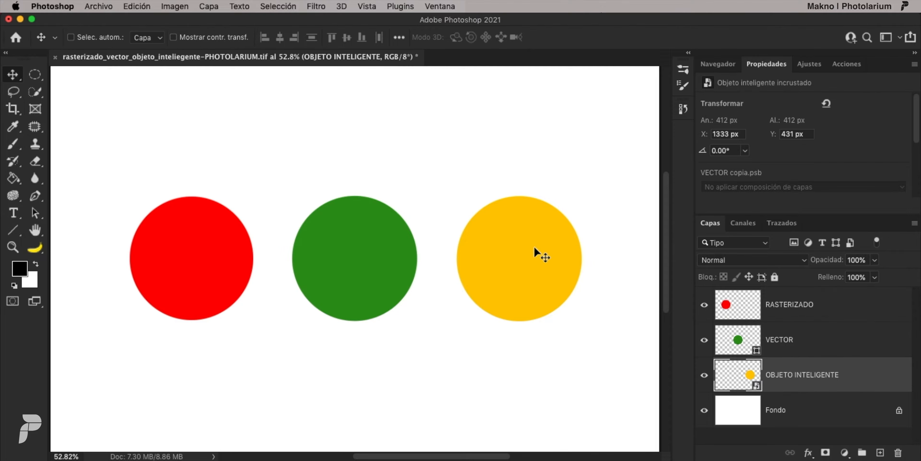
{"action": "key", "text": "super+t"}
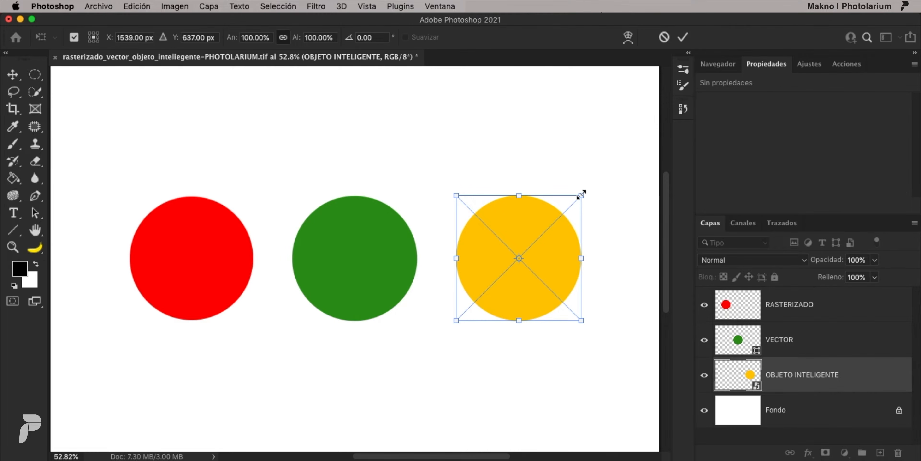
{"action": "left_click_drag", "start_coordinate": [585, 197], "coordinate": [536, 244]}
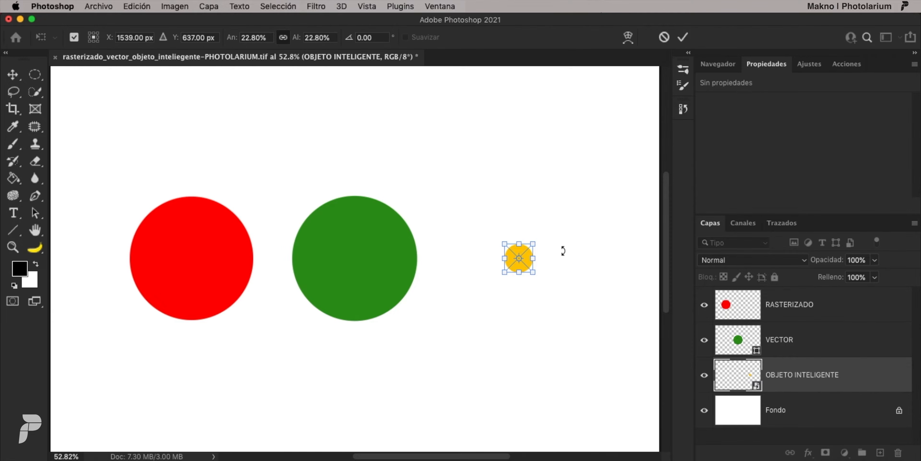
{"action": "key", "text": "Return"}
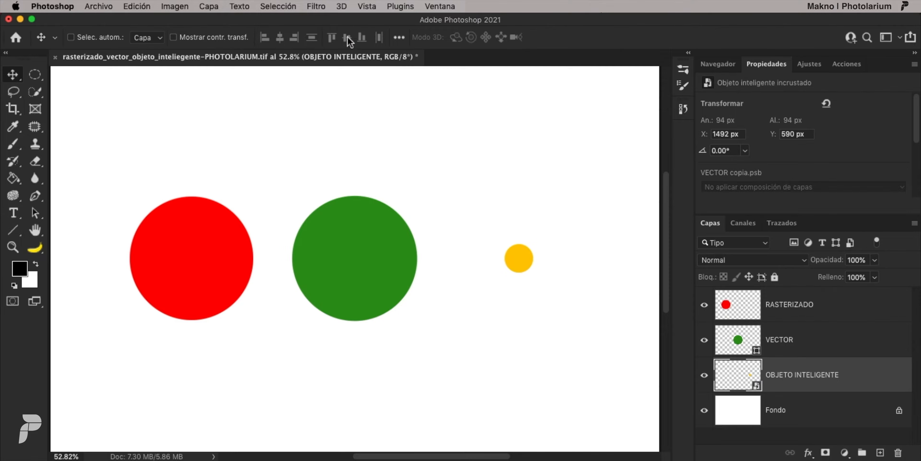
Apply a Gaussian Blur to the reduced yellow circle on the OBJETO INTELIGENTE layer
{"action": "left_click", "coordinate": [316, 6]}
{"action": "mouse_move", "coordinate": [357, 165]}
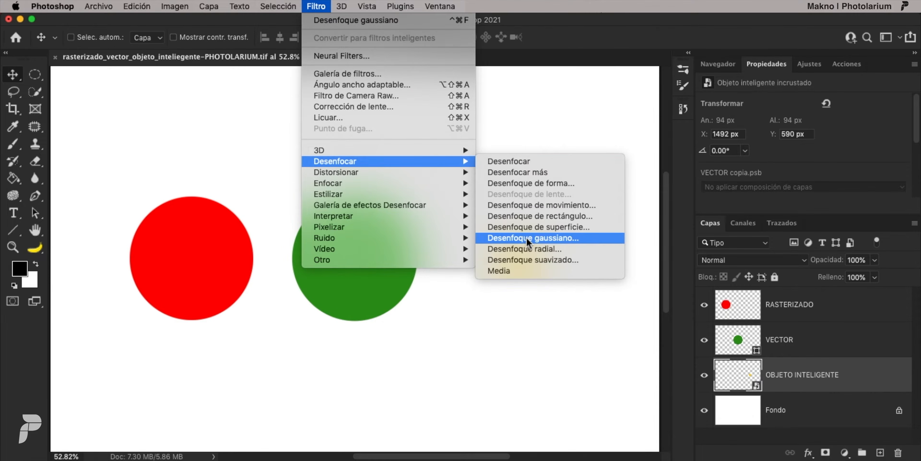
{"action": "left_click", "coordinate": [533, 238]}
{"action": "left_click", "coordinate": [837, 41]}
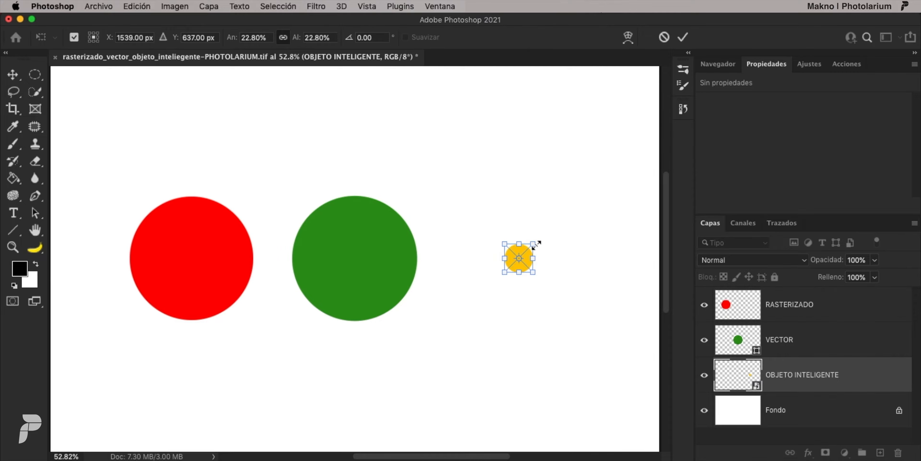
Scale the blurred yellow smart object up to 476.84%
{"action": "left_click_drag", "start_coordinate": [536, 245], "coordinate": [697, 50]}
{"action": "left_click_drag", "start_coordinate": [298, 303], "coordinate": [511, 282]}
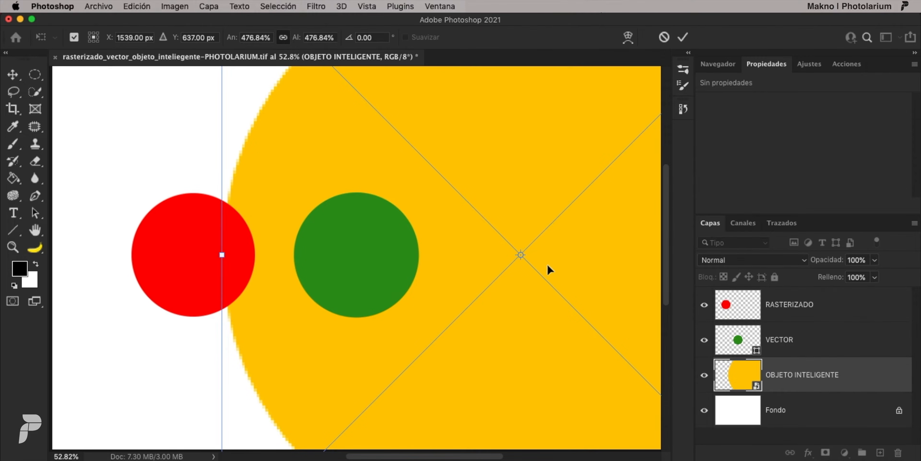
{"action": "key", "text": "Return"}
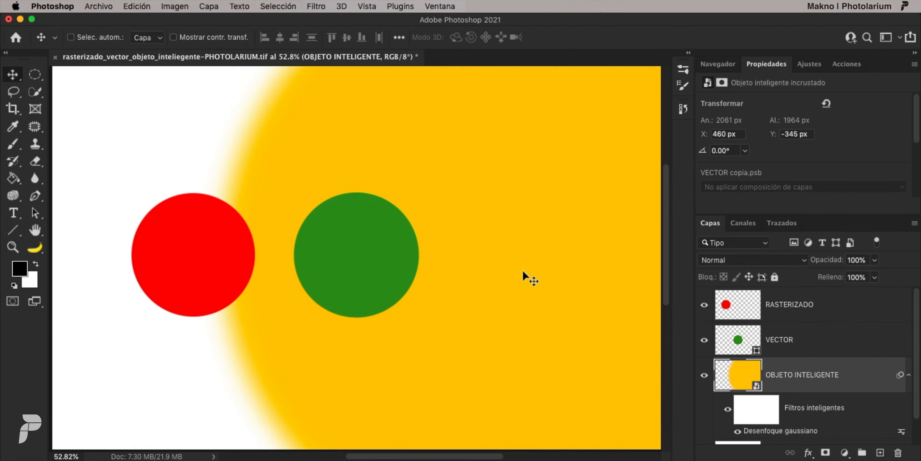
Preview another Gaussian Blur on the enlarged yellow smart object, lowering the radius to 8.0 px, and discard it
{"action": "left_click", "coordinate": [318, 7]}
{"action": "mouse_move", "coordinate": [386, 159]}
{"action": "left_click", "coordinate": [579, 237]}
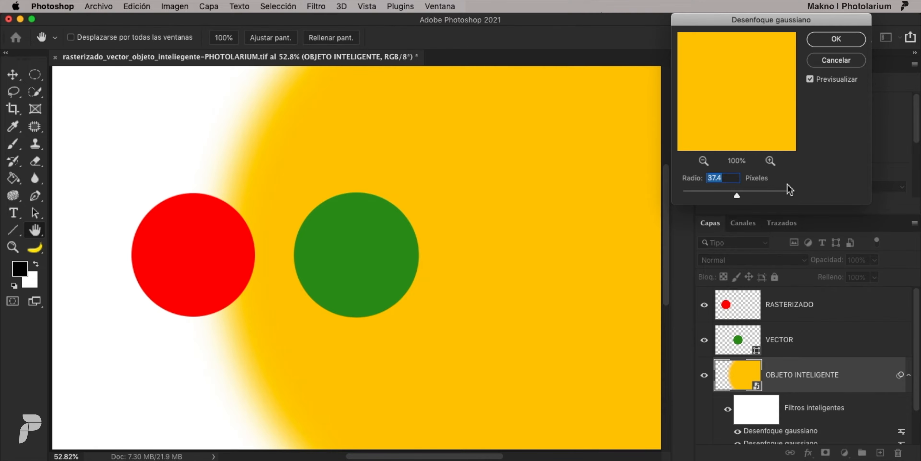
{"action": "mouse_move", "coordinate": [737, 195]}
{"action": "left_mouse_down"}
{"action": "mouse_move", "coordinate": [775, 197]}
{"action": "mouse_move", "coordinate": [720, 197]}
{"action": "left_mouse_up"}
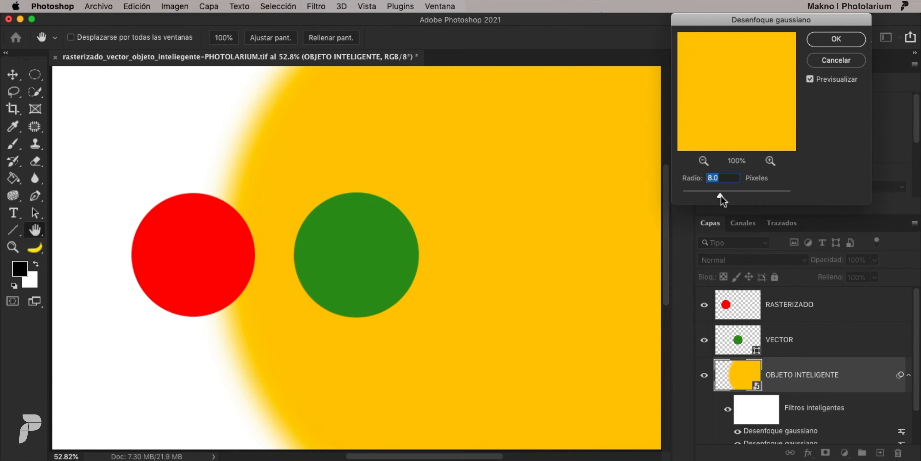
{"action": "left_click", "coordinate": [837, 61]}
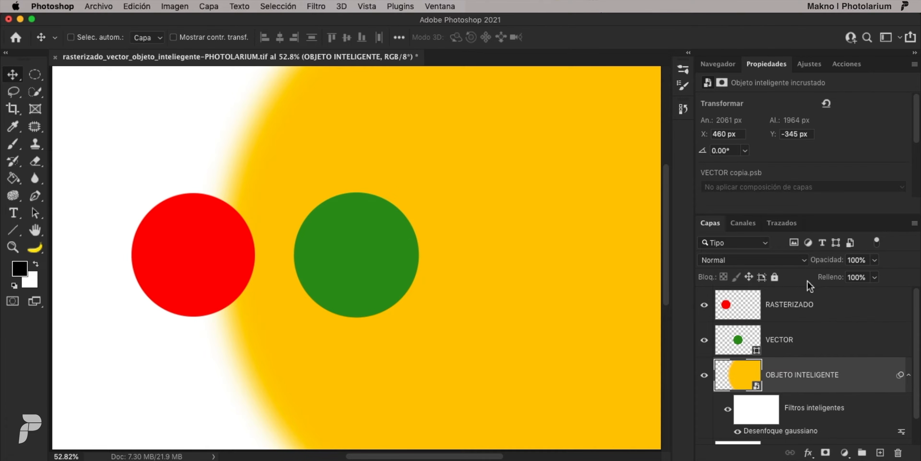
Undo the Gaussian Blur and both scalings of the yellow smart object
{"action": "key", "text": "super+z"}
{"action": "key", "text": "super+z"}
{"action": "key", "text": "super+z"}
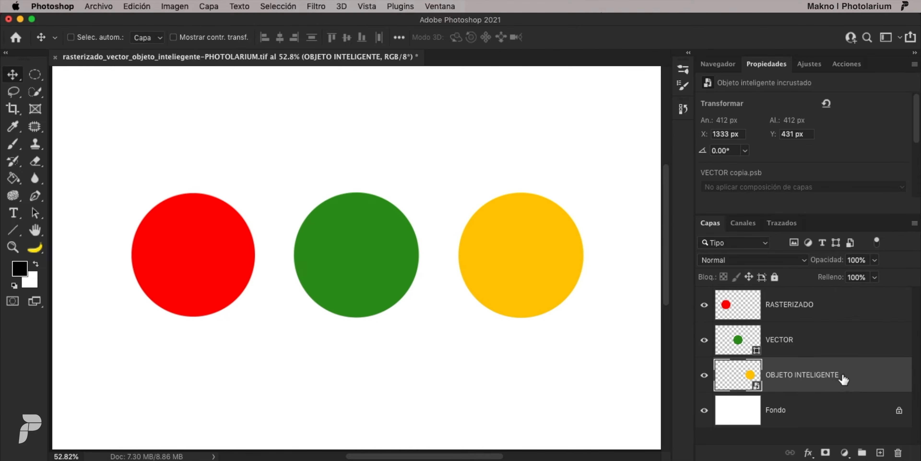
Add the title PHOTOLARIUM in Arial Bold 60 pt above the three circles, on a text layer over RASTERIZADO
{"action": "left_click", "coordinate": [853, 312]}
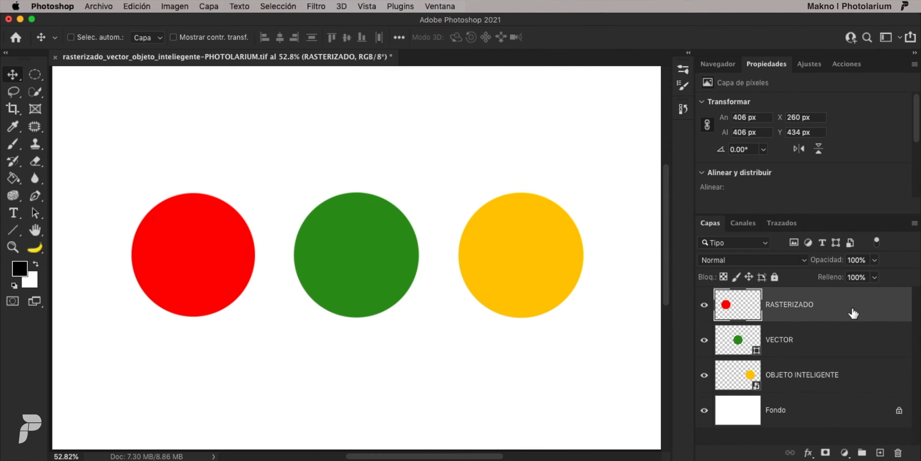
{"action": "key", "text": "t"}
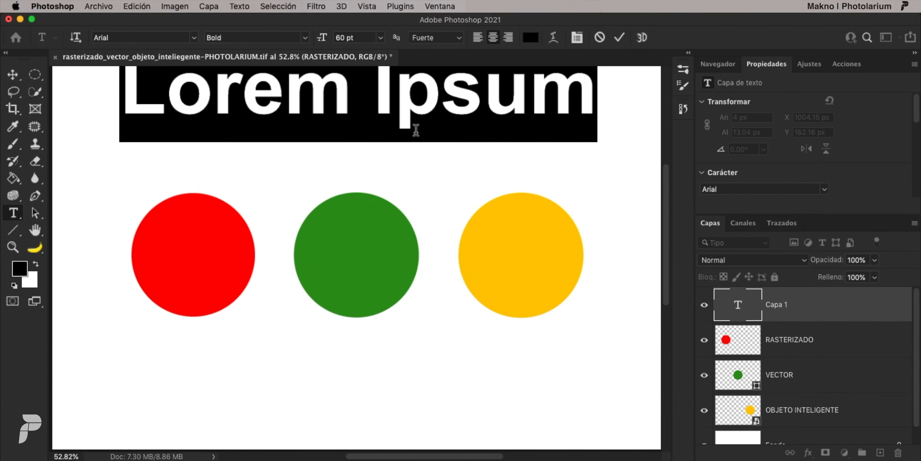
{"action": "left_click", "coordinate": [359, 114]}
{"action": "type", "text": "PHOTOLARIUM"}
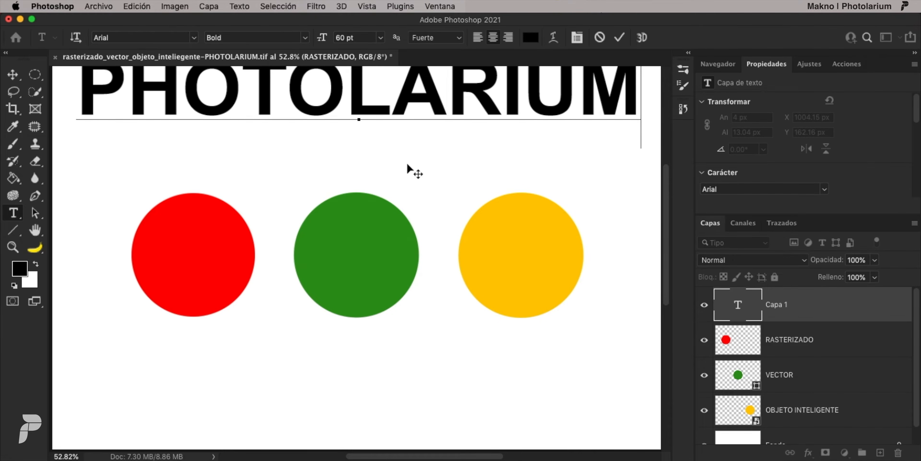
{"action": "left_click_drag", "start_coordinate": [407, 168], "coordinate": [405, 198]}
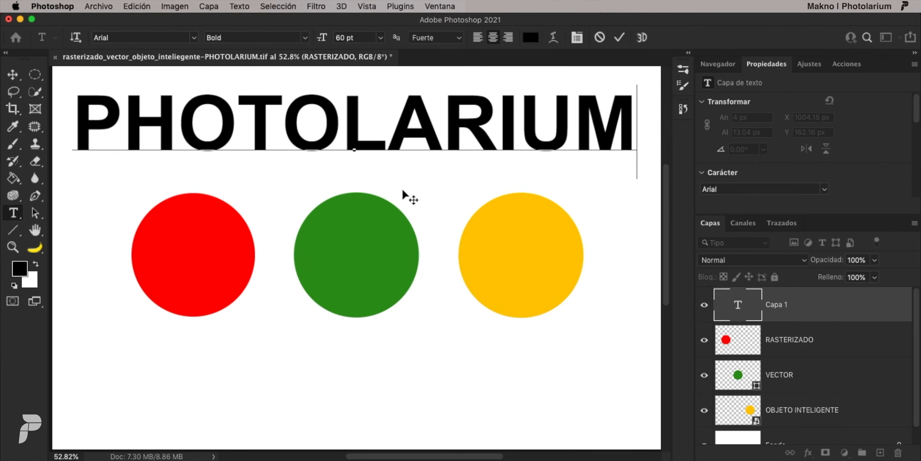
{"action": "left_click", "coordinate": [814, 326]}
{"action": "left_click", "coordinate": [816, 311]}
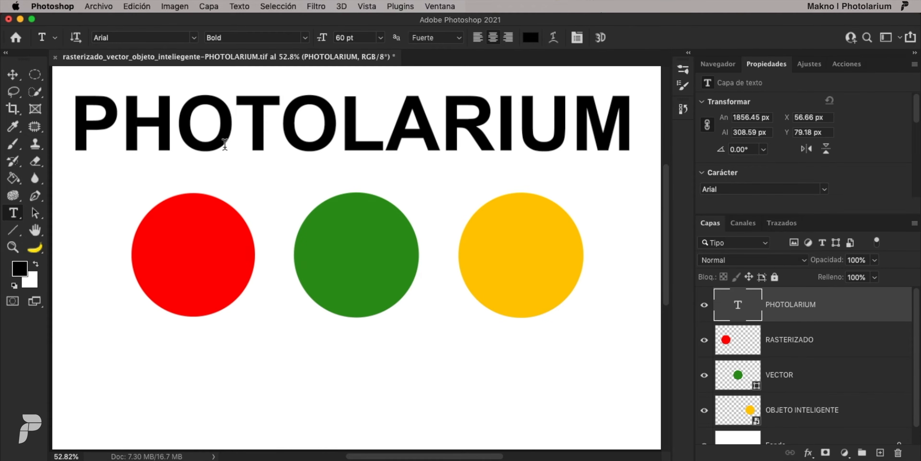
Try to apply a blur filter to the PHOTOLARIUM text layer without rasterizing or converting it
{"action": "left_click", "coordinate": [36, 162]}
{"action": "left_click", "coordinate": [317, 7]}
{"action": "mouse_move", "coordinate": [360, 160]}
{"action": "left_click", "coordinate": [521, 201]}
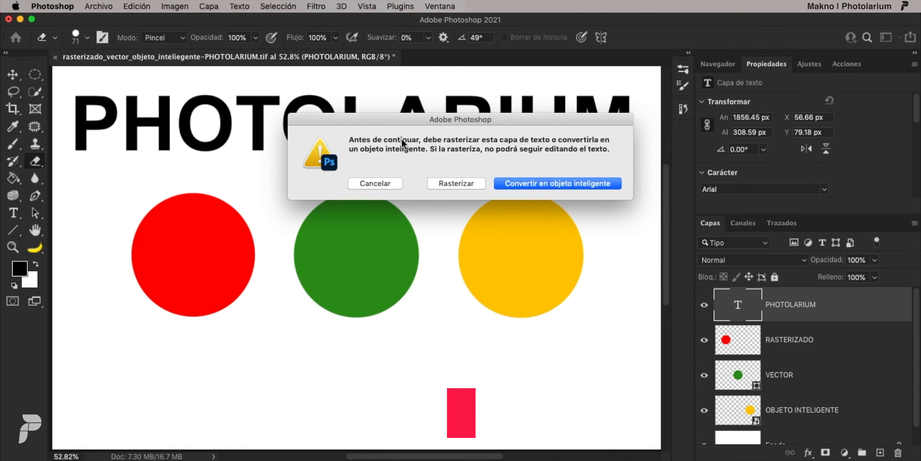
{"action": "left_click", "coordinate": [373, 185]}
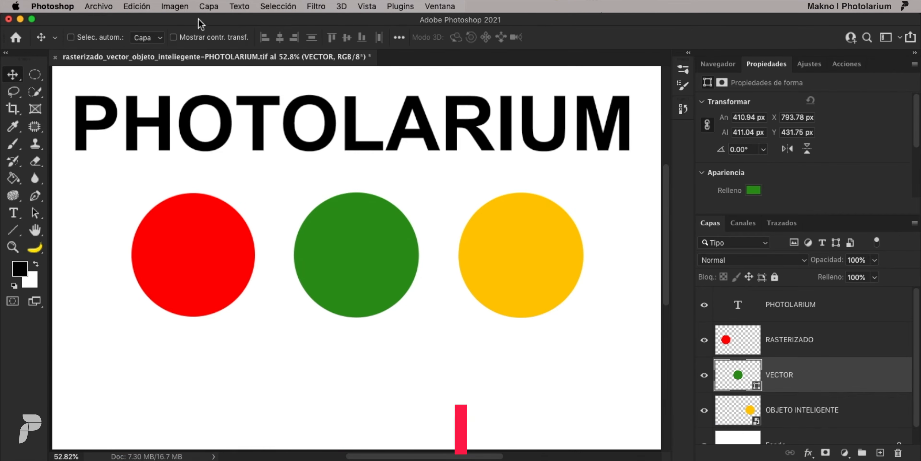
Rasterize all layers of the document, starting from the VECTOR layer, and undo the rasterization
{"action": "left_click", "coordinate": [210, 10]}
{"action": "mouse_move", "coordinate": [290, 253]}
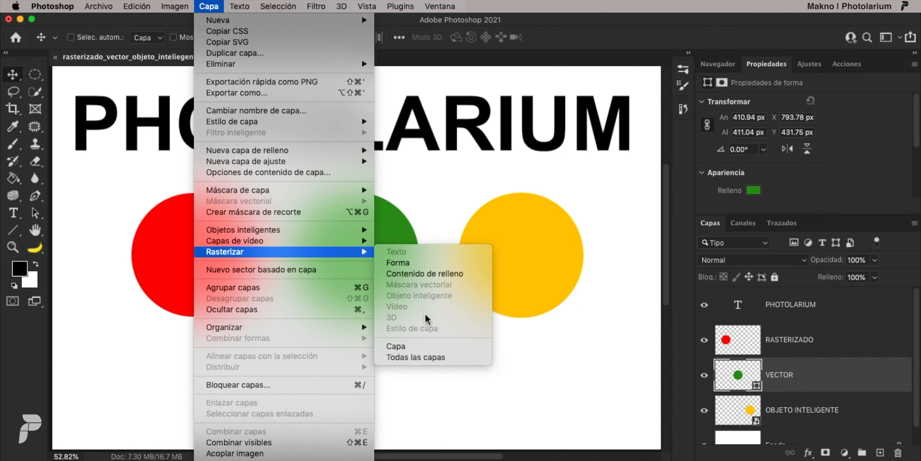
{"action": "left_click", "coordinate": [413, 357]}
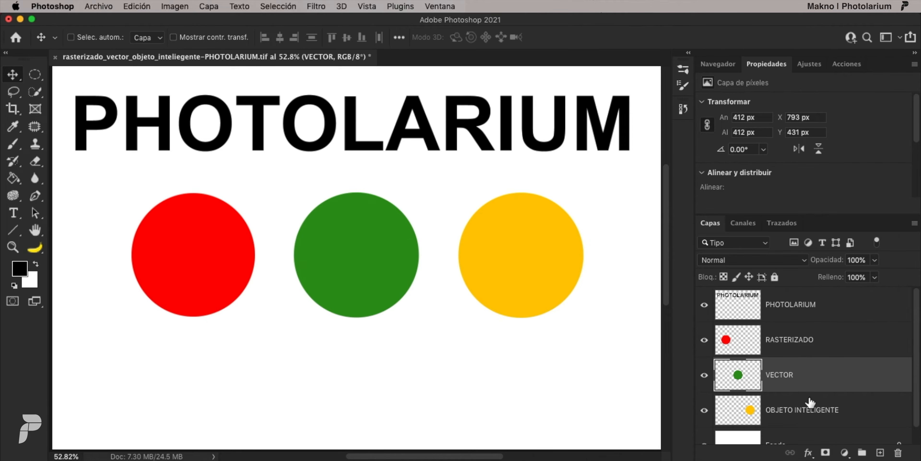
{"action": "key", "text": "super+z"}
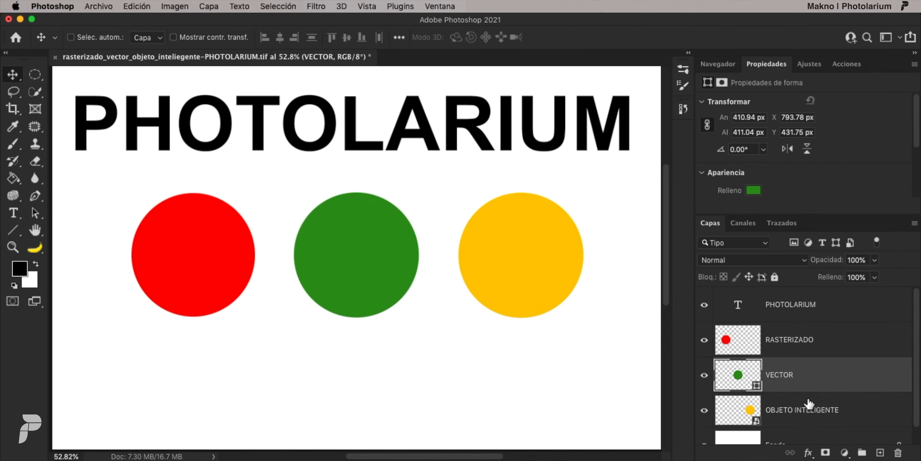
Look up the rasterize text option available for the PHOTOLARIUM layer
{"action": "left_click", "coordinate": [841, 312]}
{"action": "right_click", "coordinate": [838, 315]}
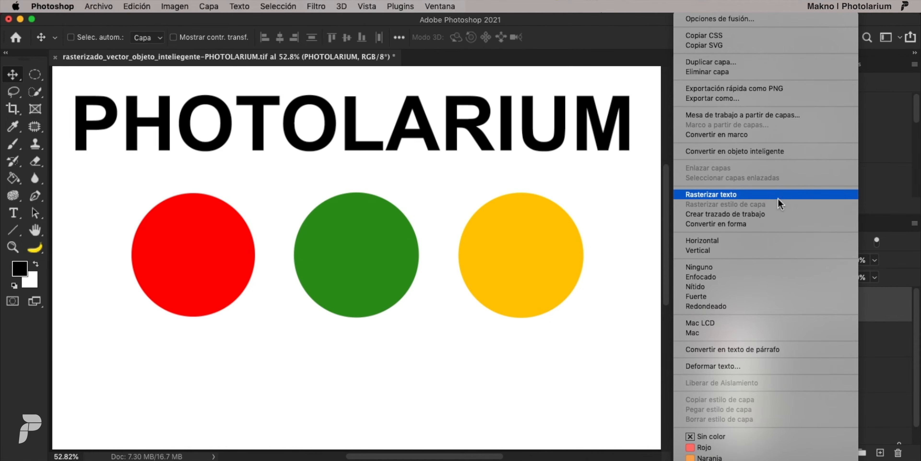
{"action": "key", "text": "Escape"}
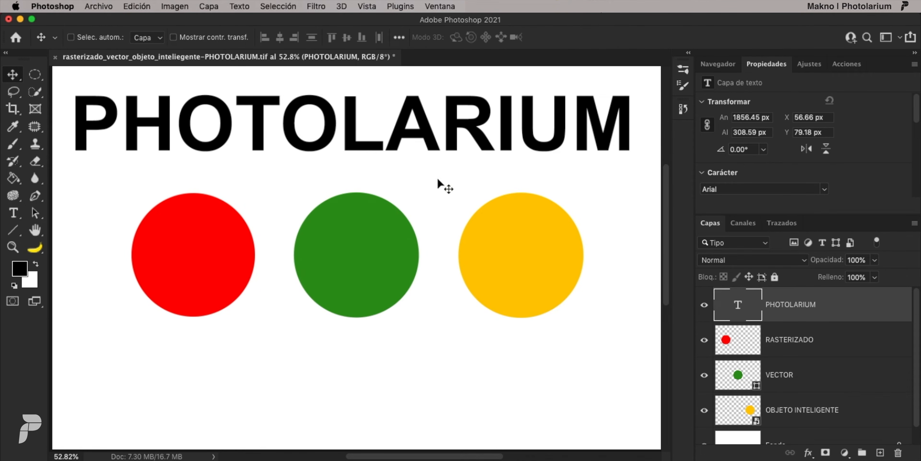
Convert the PHOTOLARIUM text layer to a smart object and apply a Gaussian blur with a radius of 8.2 pixels
{"action": "left_click", "coordinate": [316, 8]}
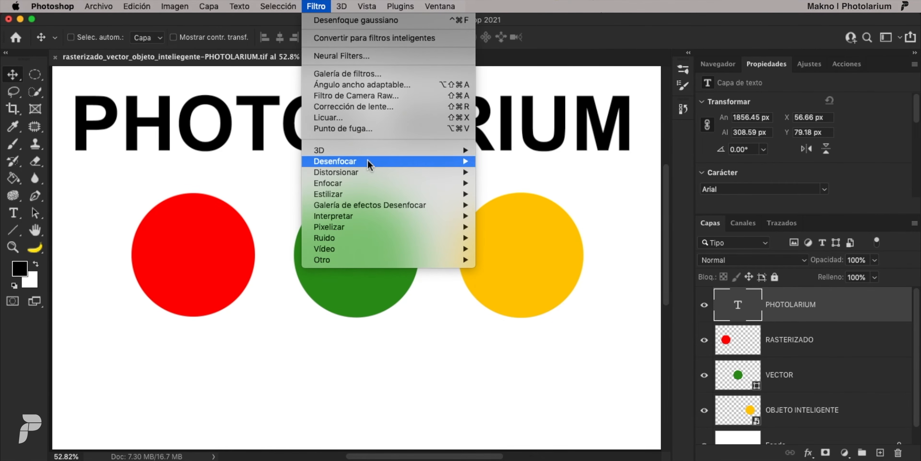
{"action": "mouse_move", "coordinate": [386, 165]}
{"action": "left_click", "coordinate": [550, 237]}
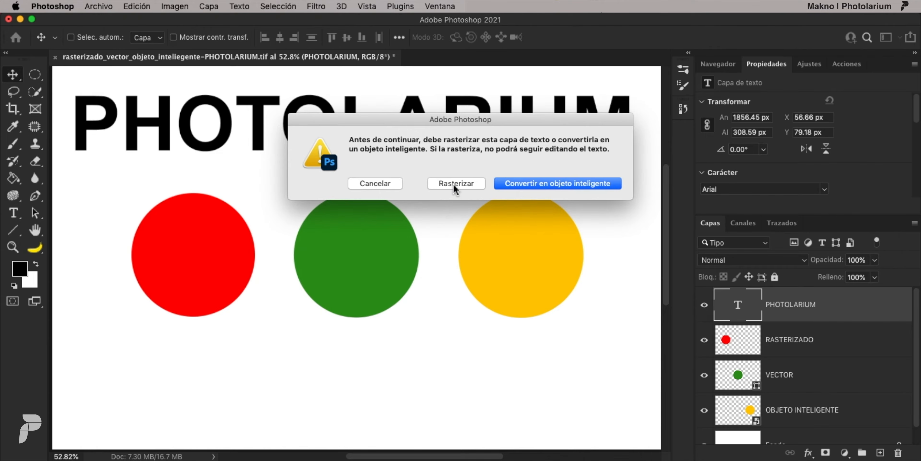
{"action": "left_click", "coordinate": [519, 183]}
{"action": "left_click_drag", "start_coordinate": [690, 196], "coordinate": [720, 198]}
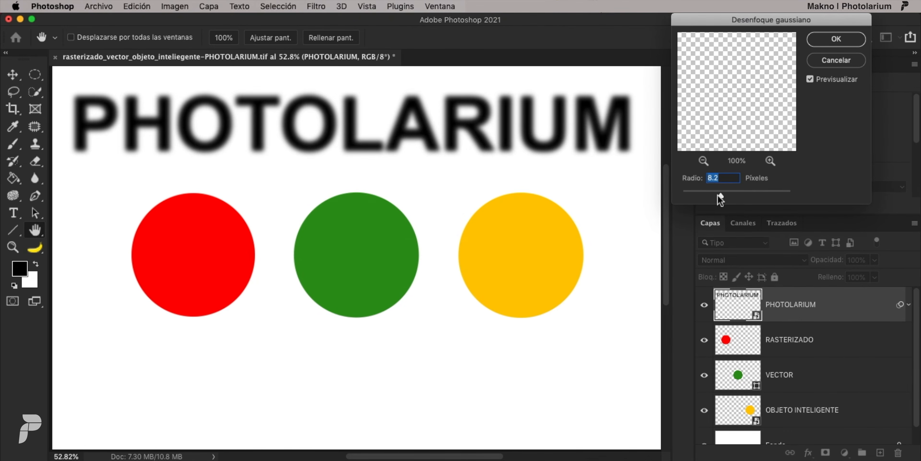
{"action": "left_click", "coordinate": [828, 40]}
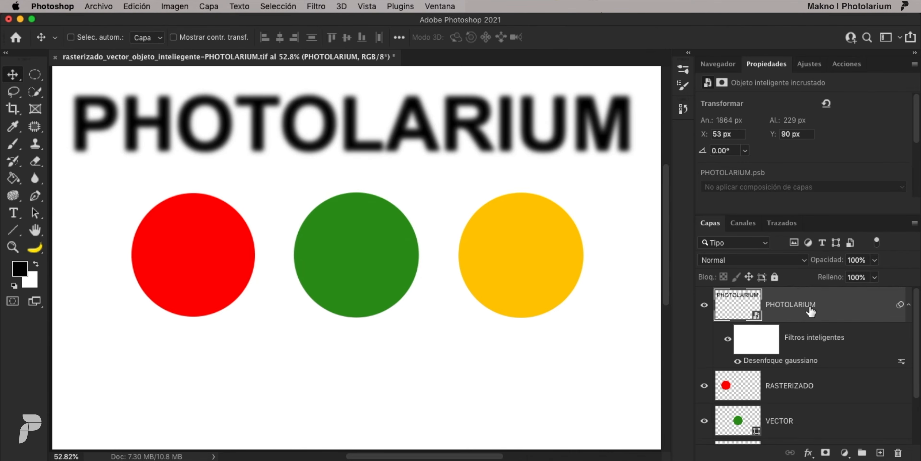
Open the PHOTOLARIUM smart object's contents, recolor the text bright magenta-purple with hue 284, then save and close the contents
{"action": "double_click", "coordinate": [739, 309]}
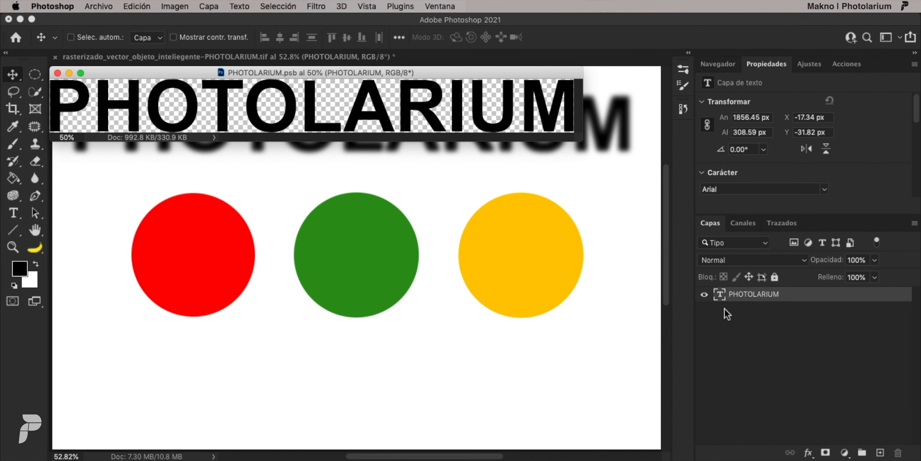
{"action": "left_click_drag", "start_coordinate": [429, 73], "coordinate": [463, 121]}
{"action": "double_click", "coordinate": [719, 295]}
{"action": "left_click", "coordinate": [531, 37]}
{"action": "left_click", "coordinate": [758, 302]}
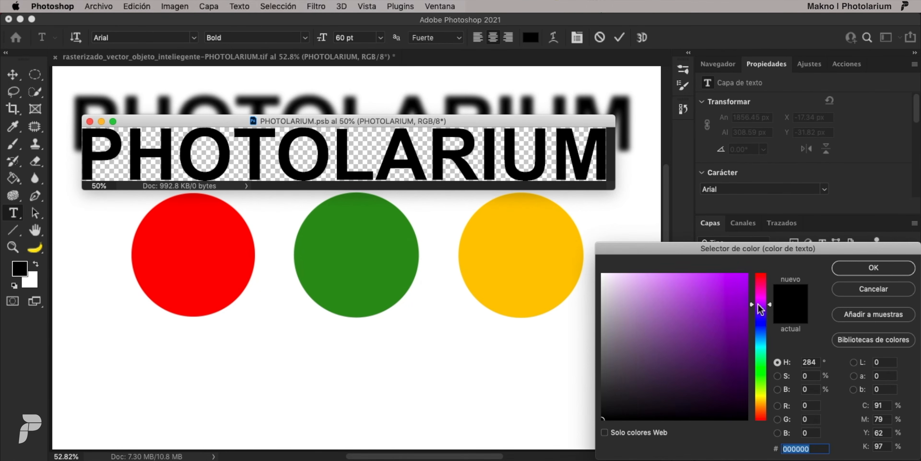
{"action": "left_click_drag", "start_coordinate": [631, 420], "coordinate": [748, 273]}
{"action": "left_click", "coordinate": [859, 268]}
{"action": "key", "text": "super+s"}
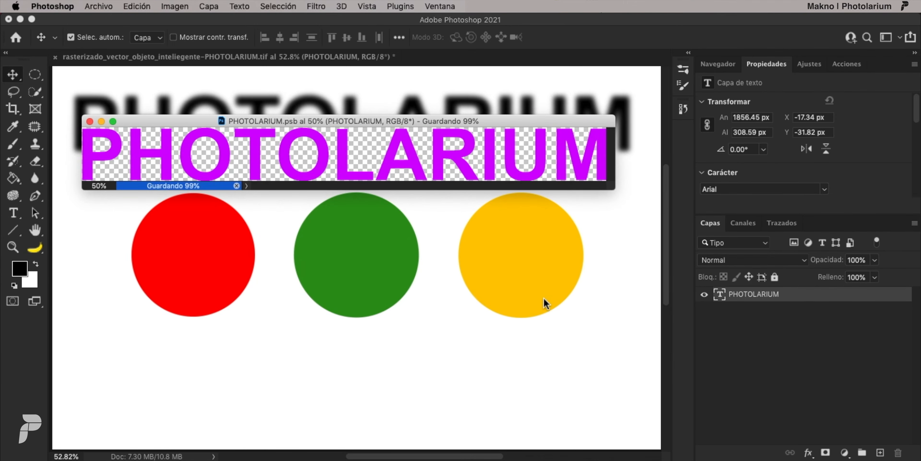
{"action": "key", "text": "super+w"}
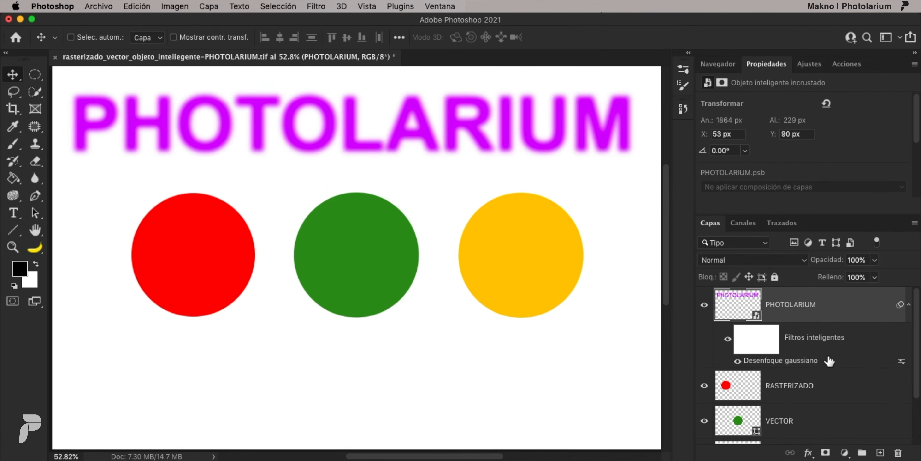